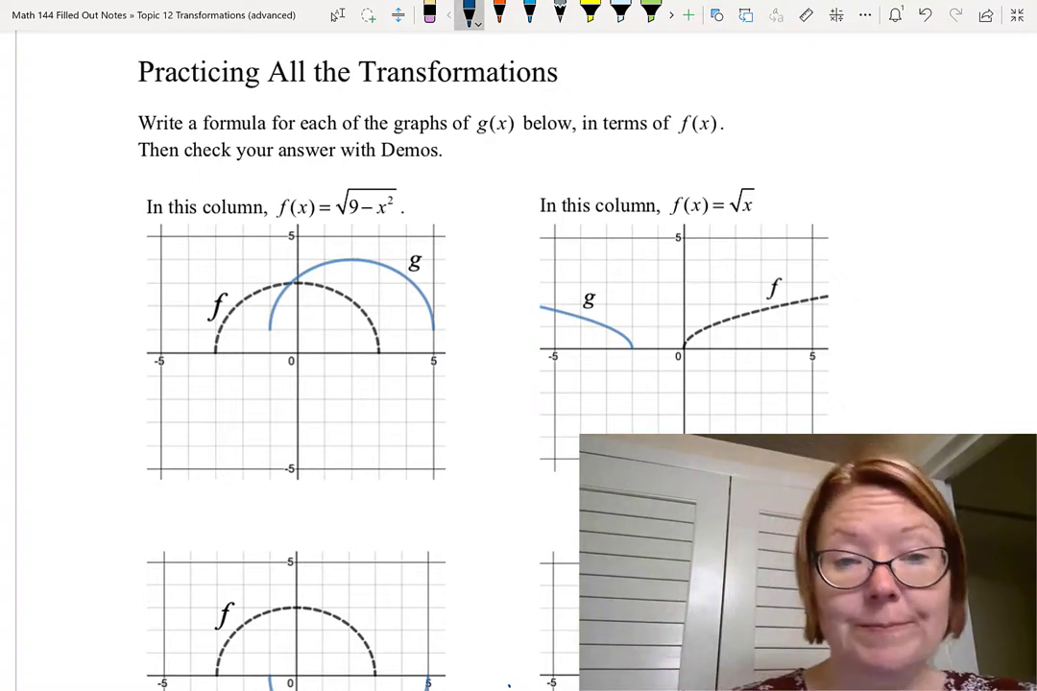
- Draw a mark on the first semicircle graph, undo it, and switch to blue ink for g
scroll(518, 384, down, 1)
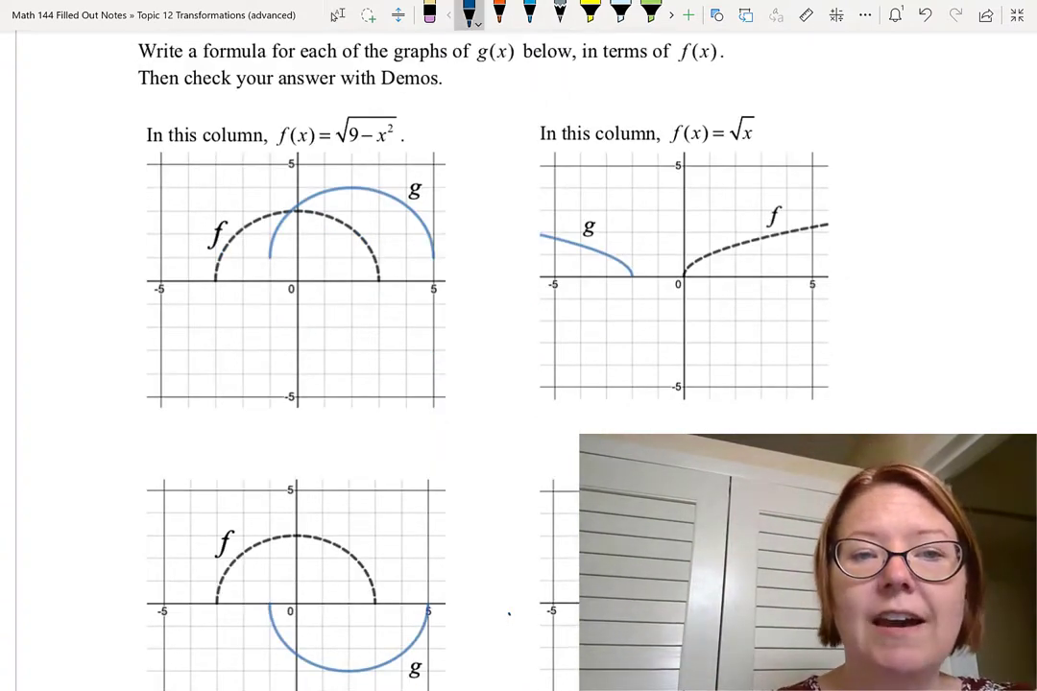
drag(271, 110, 414, 153)
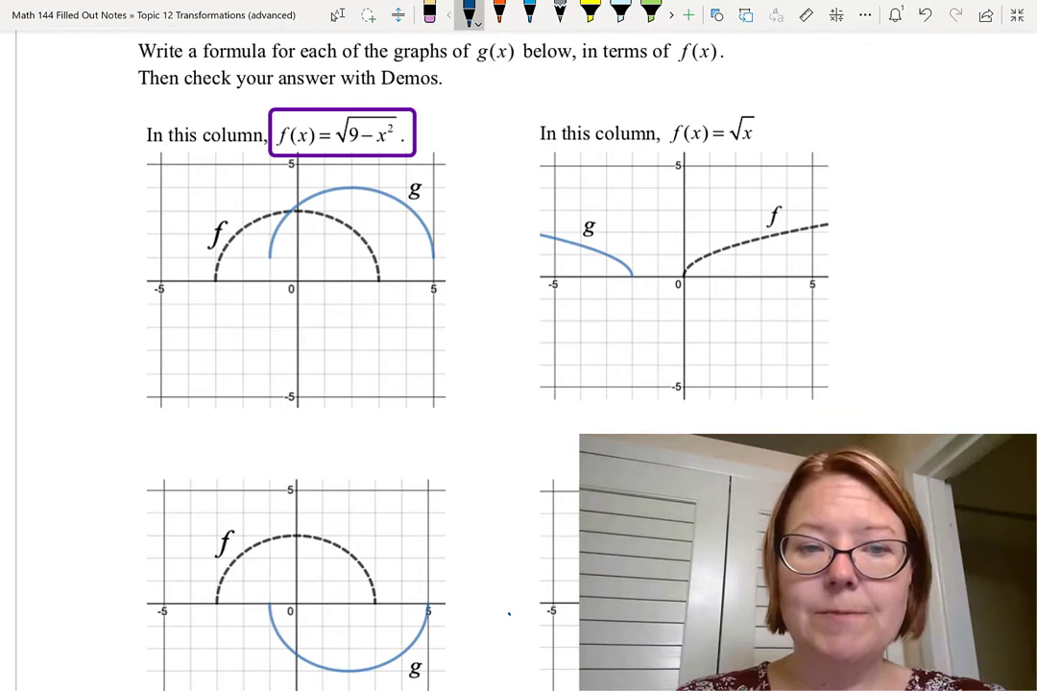
key(ctrl+z)
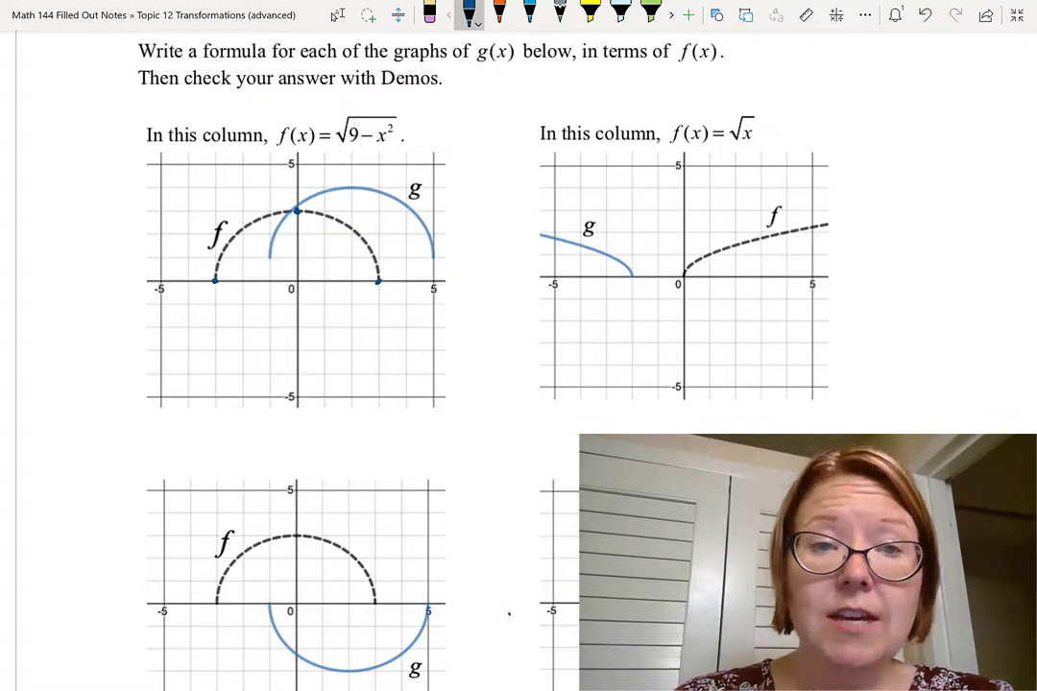
click(529, 14)
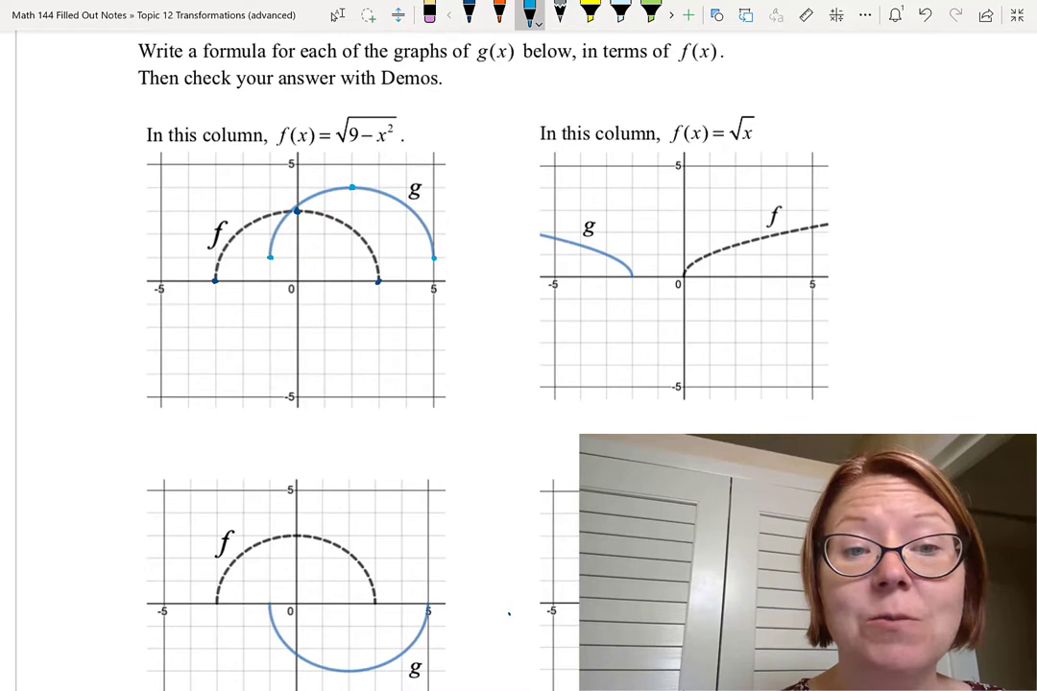
- Dot (-3, 0), draw the shift-right-2 arrow, and start writing g(x)= under the first graph
click(214, 280)
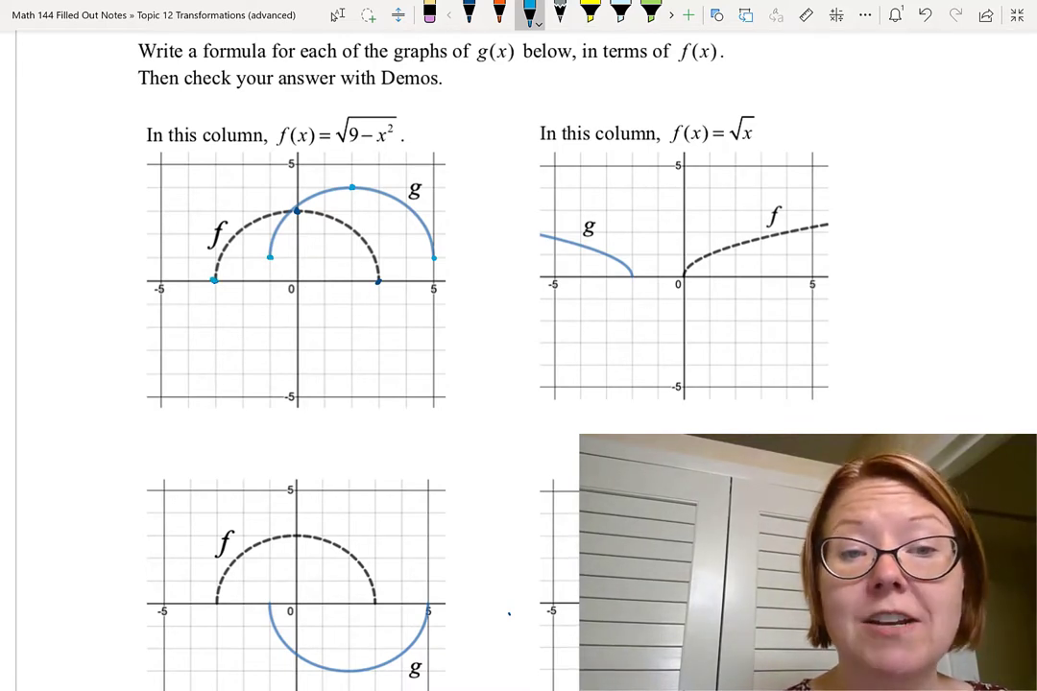
mouse_move(214, 279)
mouse_down()
mouse_move(266, 279)
mouse_move(246, 294)
mouse_move(284, 275)
mouse_up()
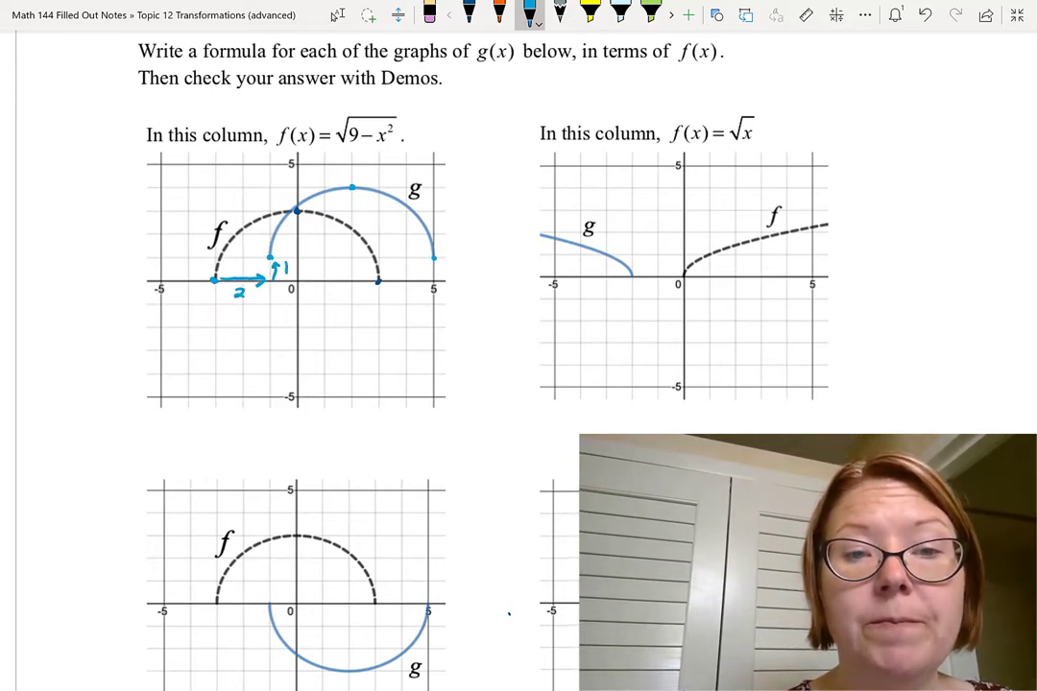
mouse_move(220, 418)
mouse_down()
mouse_move(211, 439)
mouse_move(229, 437)
mouse_up()
drag(235, 417, 247, 430)
drag(253, 414, 253, 437)
mouse_move(259, 421)
mouse_down()
mouse_move(287, 419)
mouse_move(280, 436)
mouse_up()
- Complete the answer g(x)=f(x-2)+1 and bring up Desmos in Chrome to check it
mouse_move(277, 423)
mouse_down()
mouse_move(301, 419)
mouse_move(305, 434)
mouse_move(345, 433)
mouse_move(306, 429)
mouse_move(328, 421)
mouse_move(342, 428)
mouse_up()
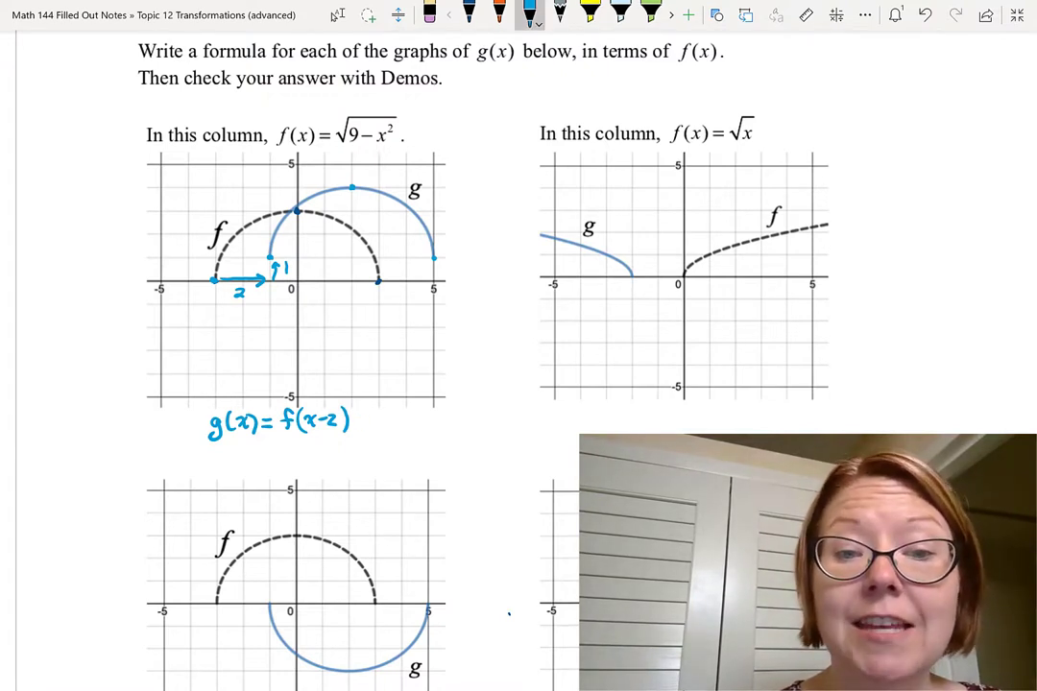
drag(352, 420, 364, 421)
drag(358, 414, 358, 427)
drag(370, 413, 370, 427)
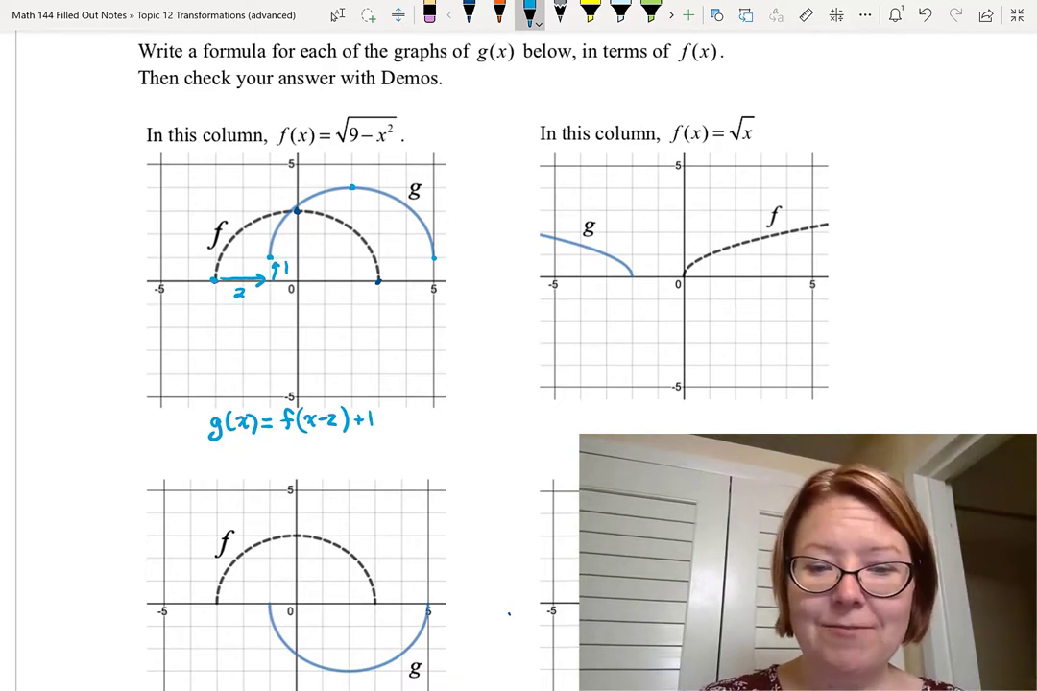
click(466, 664)
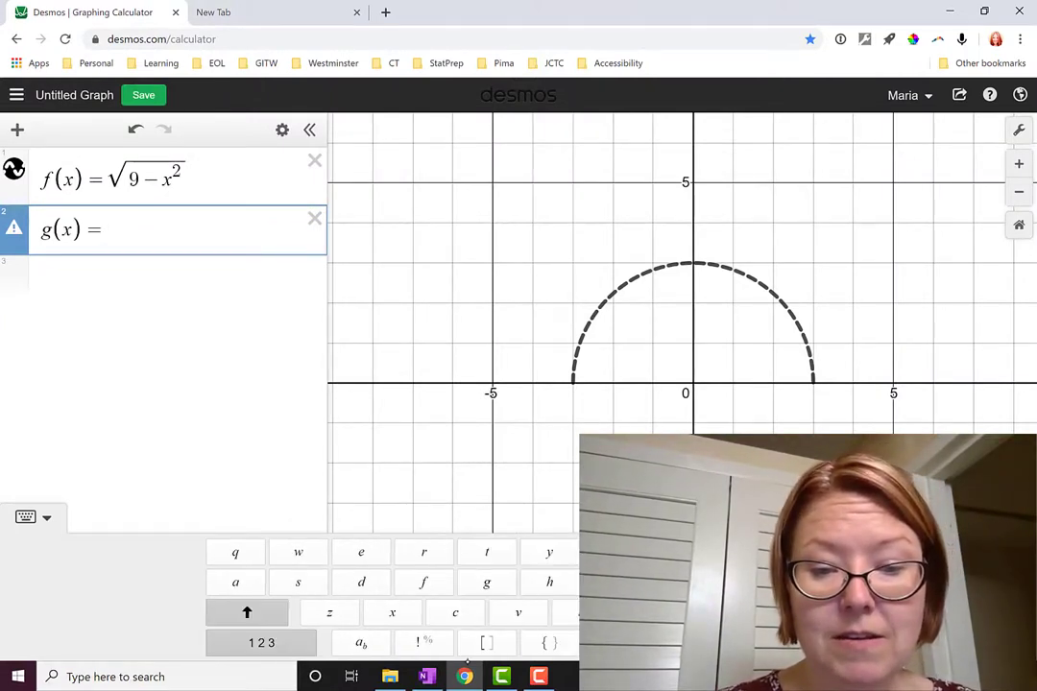
- Enter f(x-2)+1 for g(x) in Desmos to verify the shifted semicircle, then return to OneNote
text(f)
click(281, 642)
text((x)
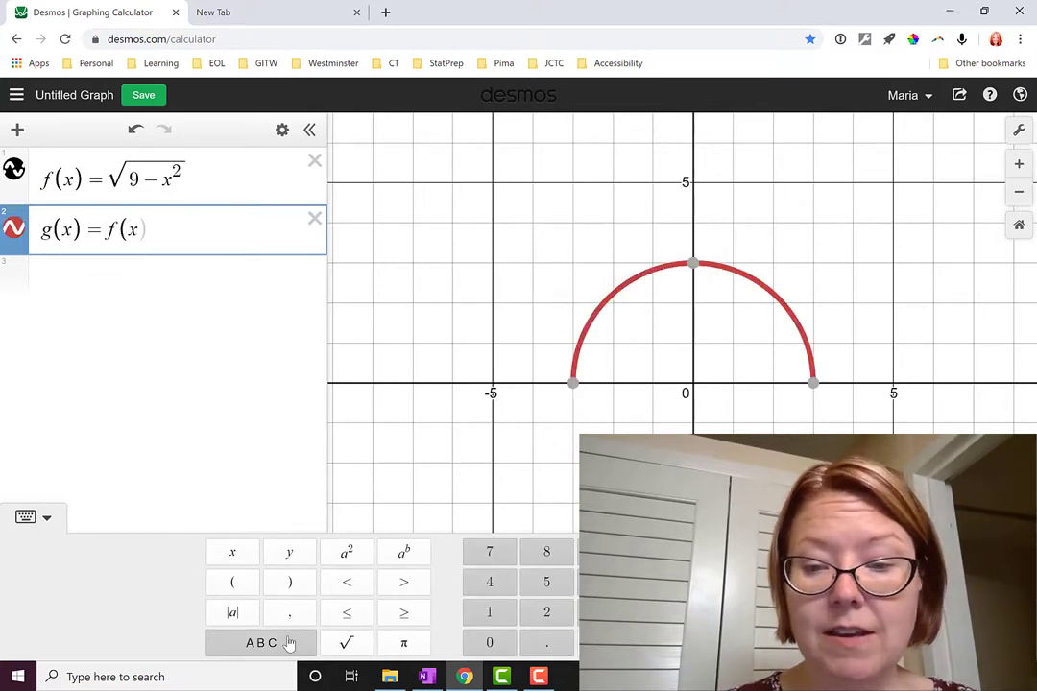
text(-2)
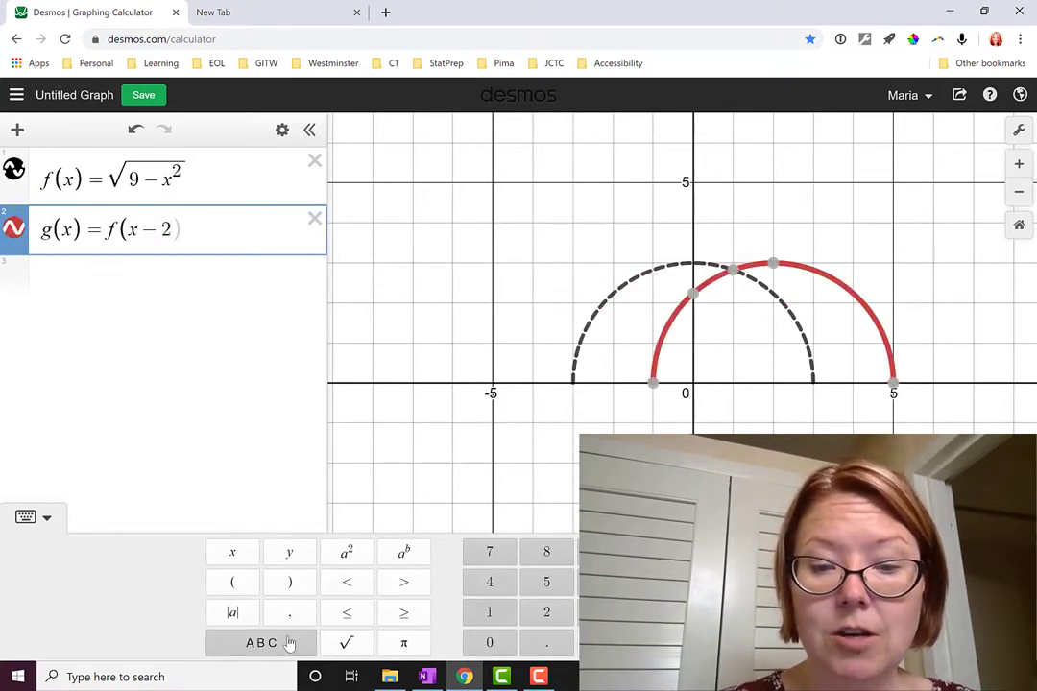
text()+)
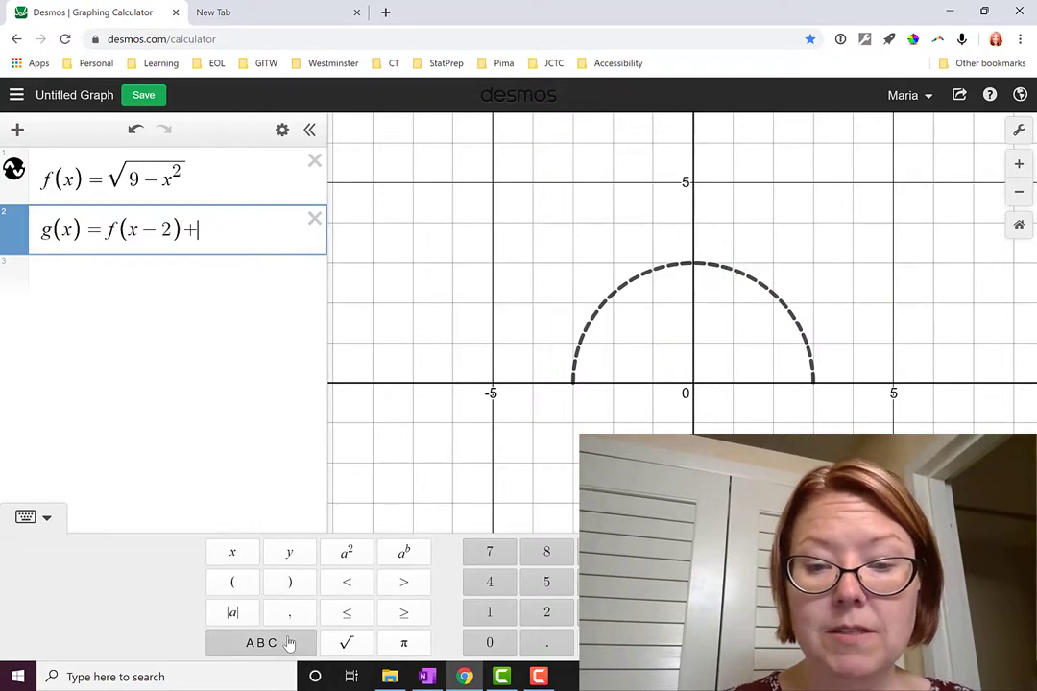
text(1)
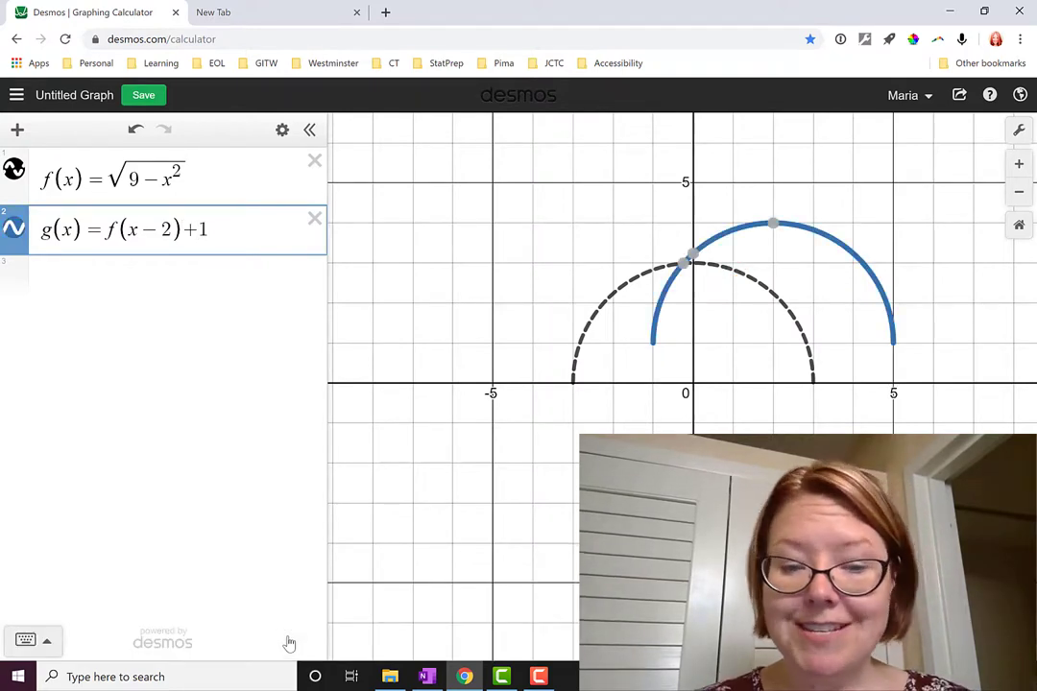
click(427, 676)
scroll(427, 677, down, 5)
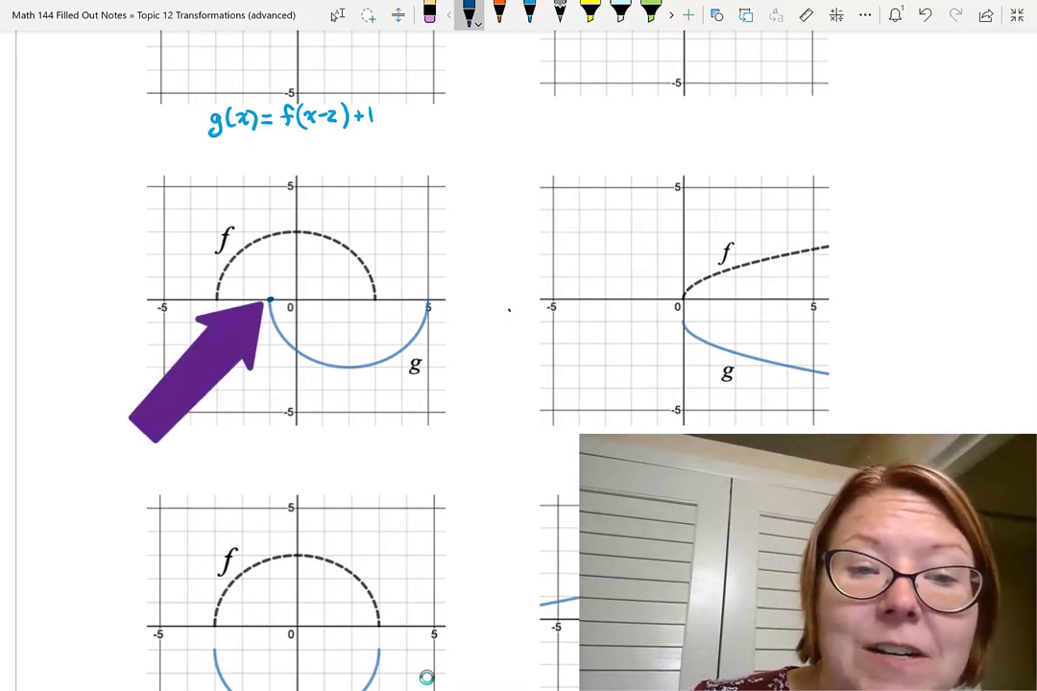
- In blue, dot g's lowest point and right endpoint (5, 0), and begin writing 'V.Reflect.'
click(529, 14)
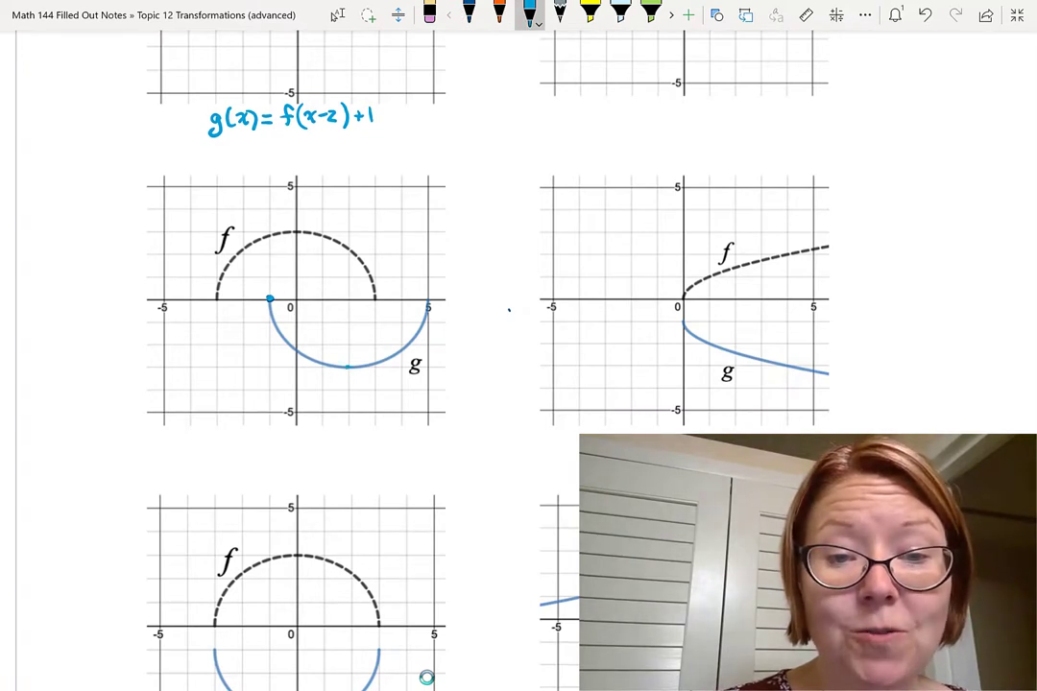
click(347, 365)
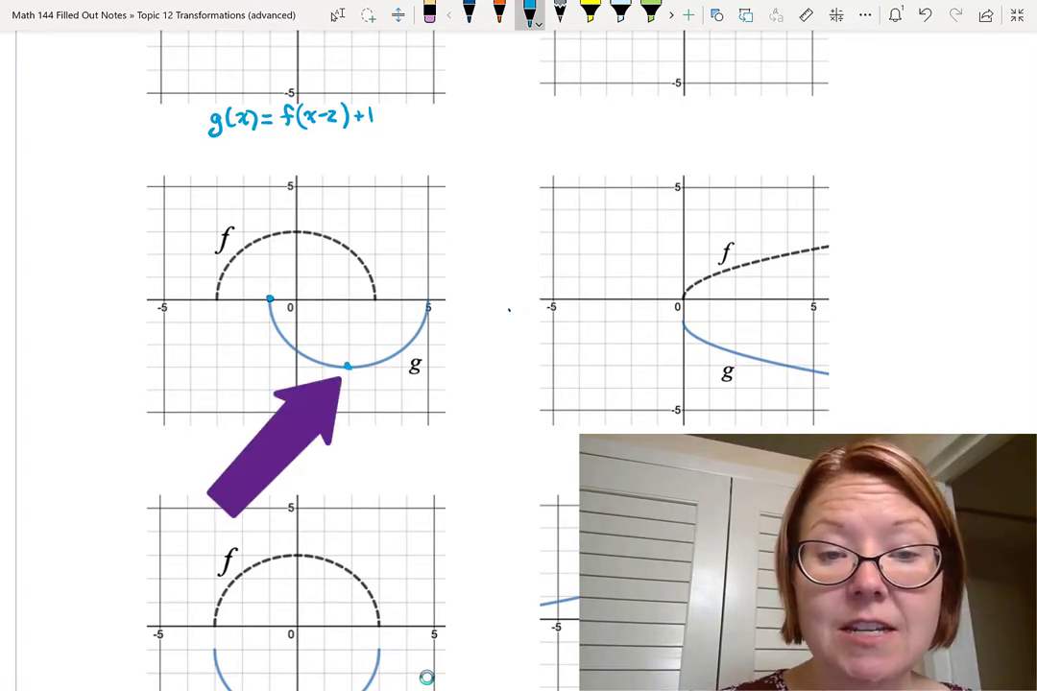
click(428, 301)
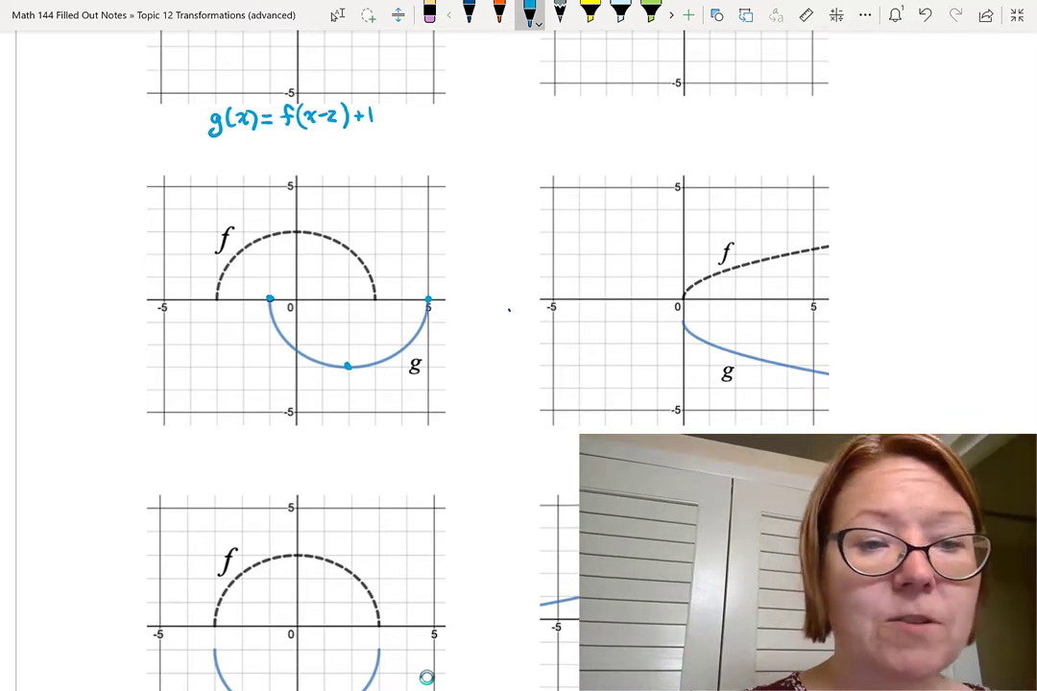
click(46, 298)
mouse_move(30, 281)
mouse_down()
mouse_move(43, 280)
mouse_move(51, 299)
mouse_move(77, 300)
mouse_up()
- Finish handwriting 'V.Reflect.' beside the second graph, then pick orange ink
drag(73, 287, 87, 287)
drag(89, 277, 91, 298)
drag(93, 292, 100, 297)
drag(104, 288, 104, 297)
drag(109, 278, 110, 298)
drag(106, 286, 113, 286)
click(116, 297)
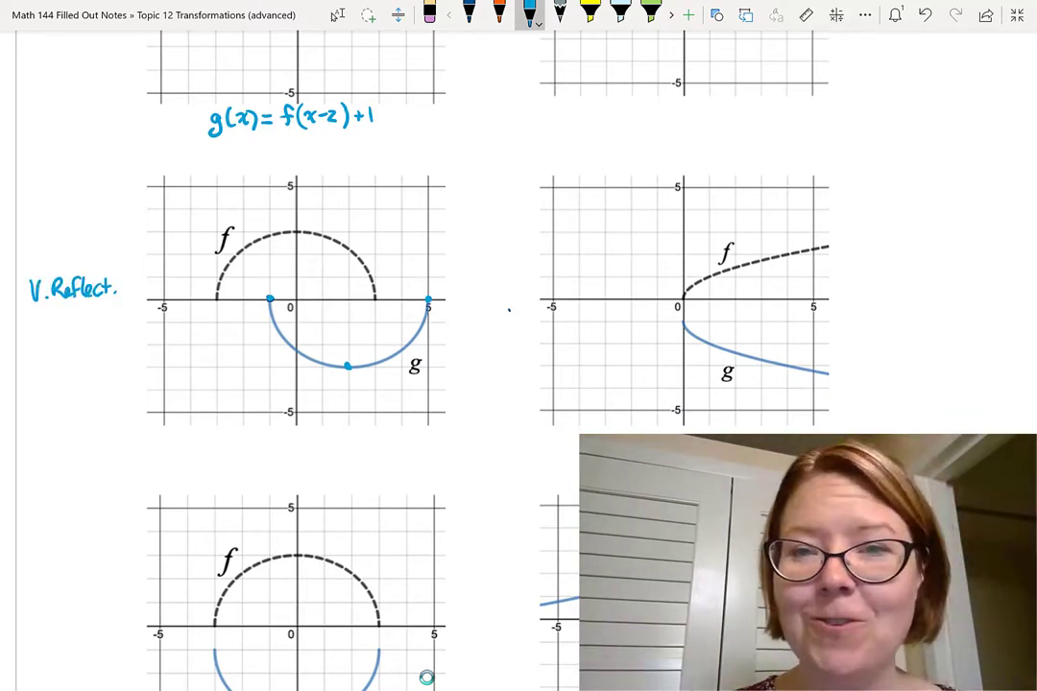
click(499, 11)
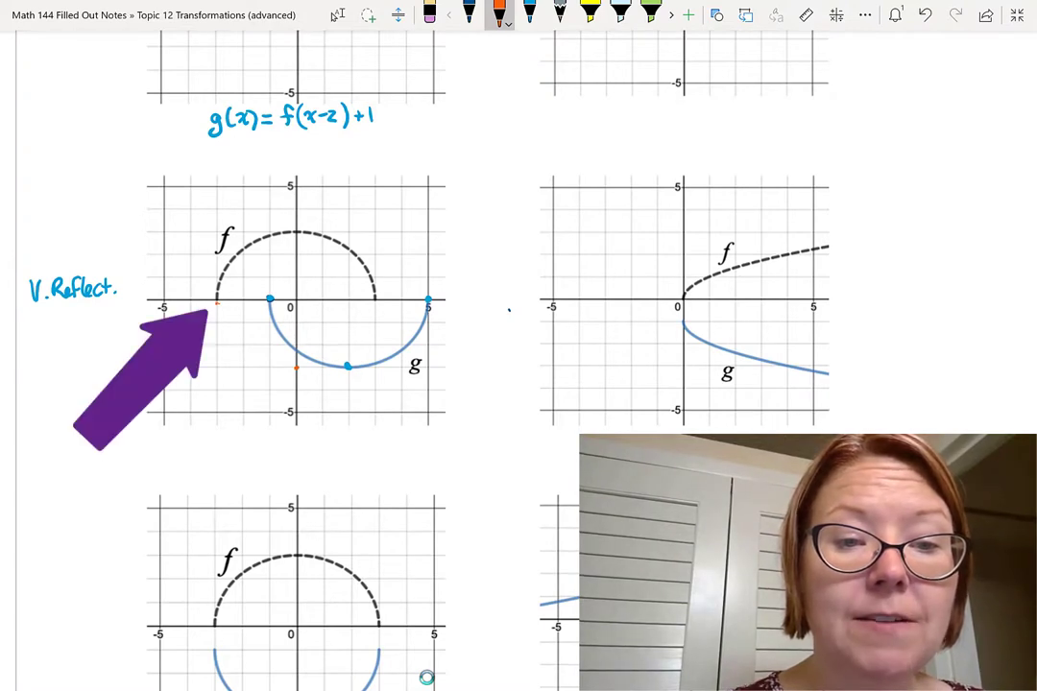
- In orange, dot (-3, 0) and (3, 0) and sketch f reflected below the x-axis
click(215, 302)
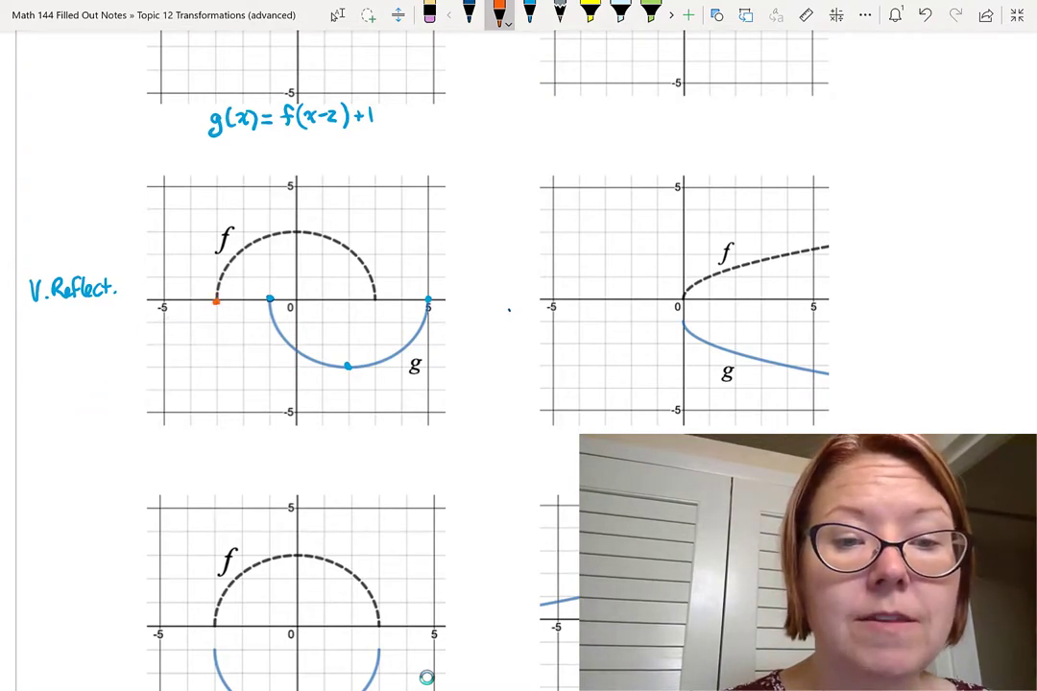
click(373, 300)
mouse_move(217, 302)
mouse_down()
mouse_move(222, 329)
mouse_move(253, 357)
mouse_move(305, 366)
mouse_move(351, 340)
mouse_move(374, 300)
mouse_up()
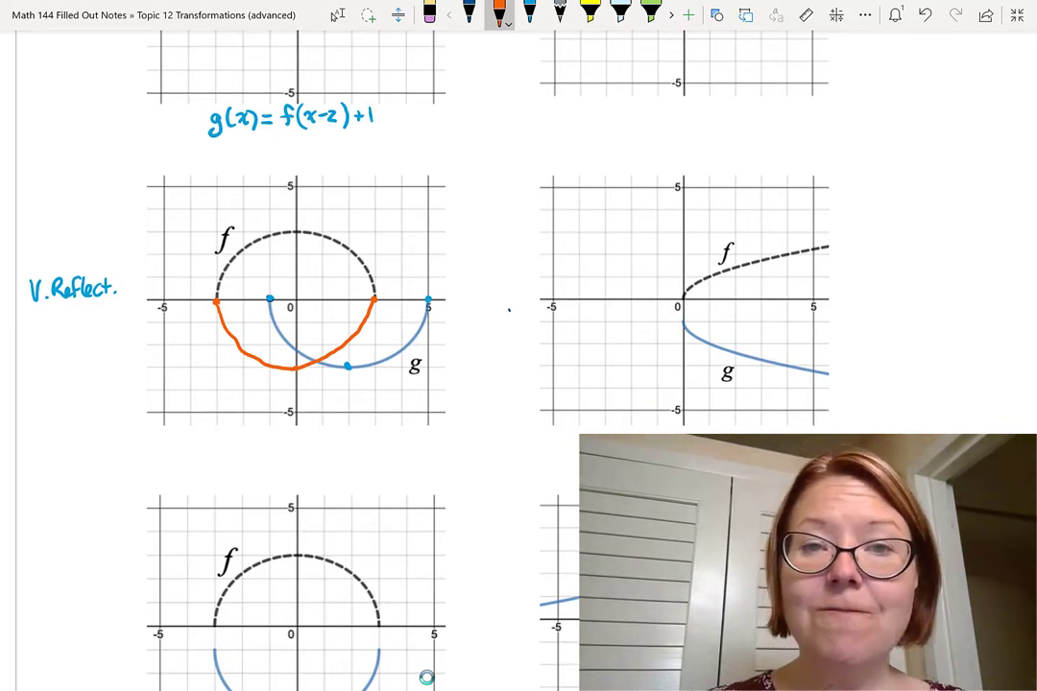
- In blue, draw arrows shifting both endpoints right 2 and start the note 'x → x−2'
click(528, 13)
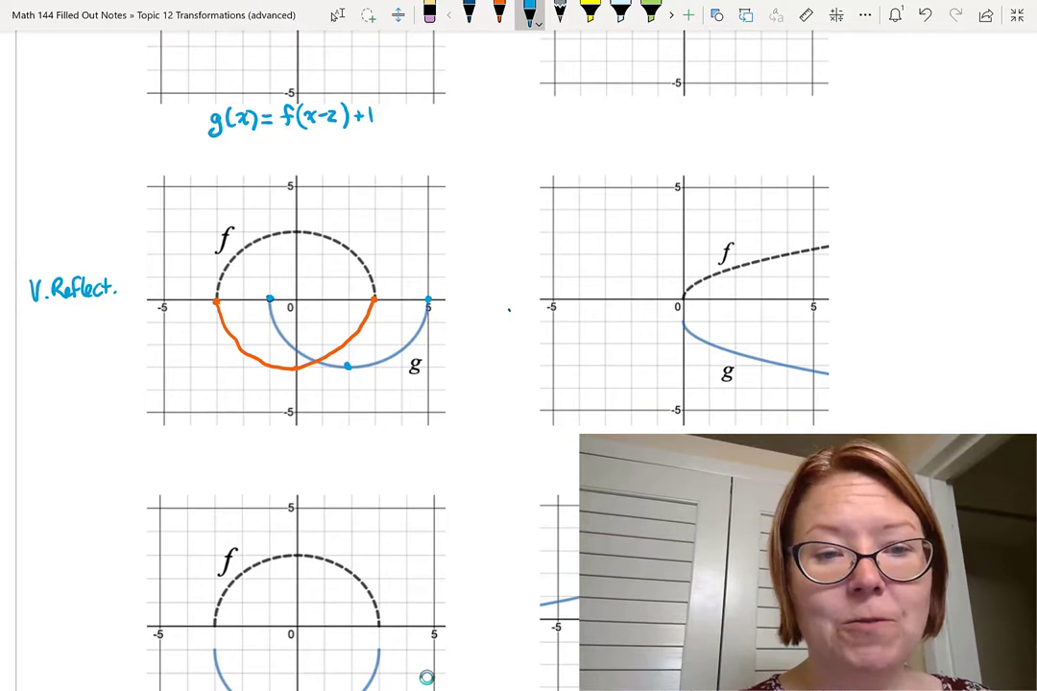
mouse_move(217, 304)
mouse_down()
mouse_move(259, 304)
mouse_move(251, 310)
mouse_up()
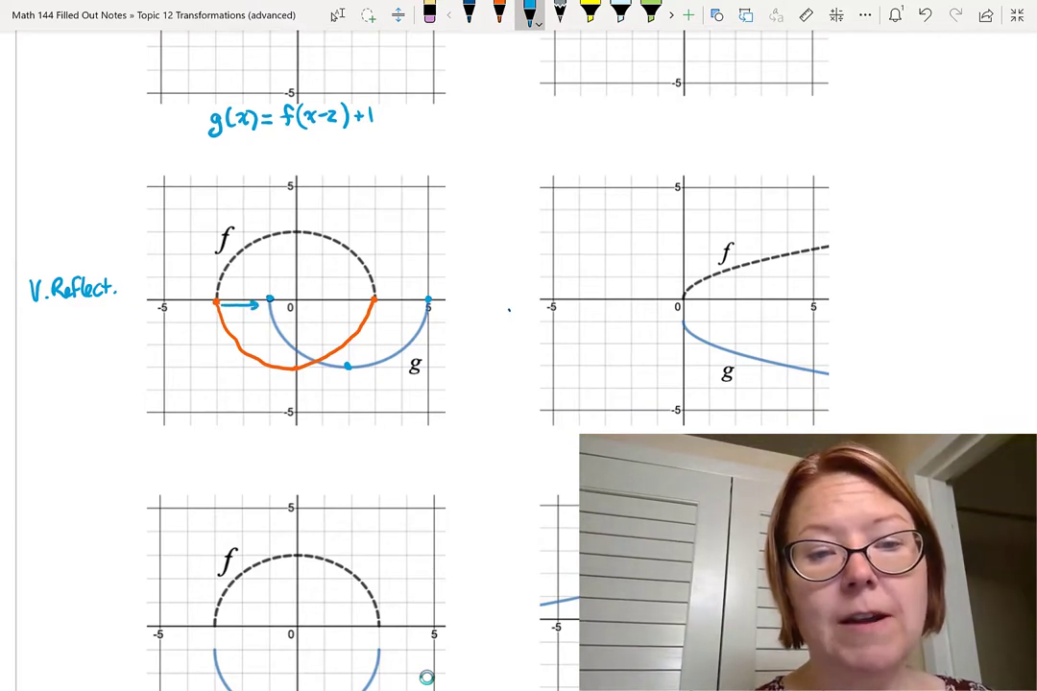
drag(379, 306, 419, 307)
drag(410, 302, 410, 313)
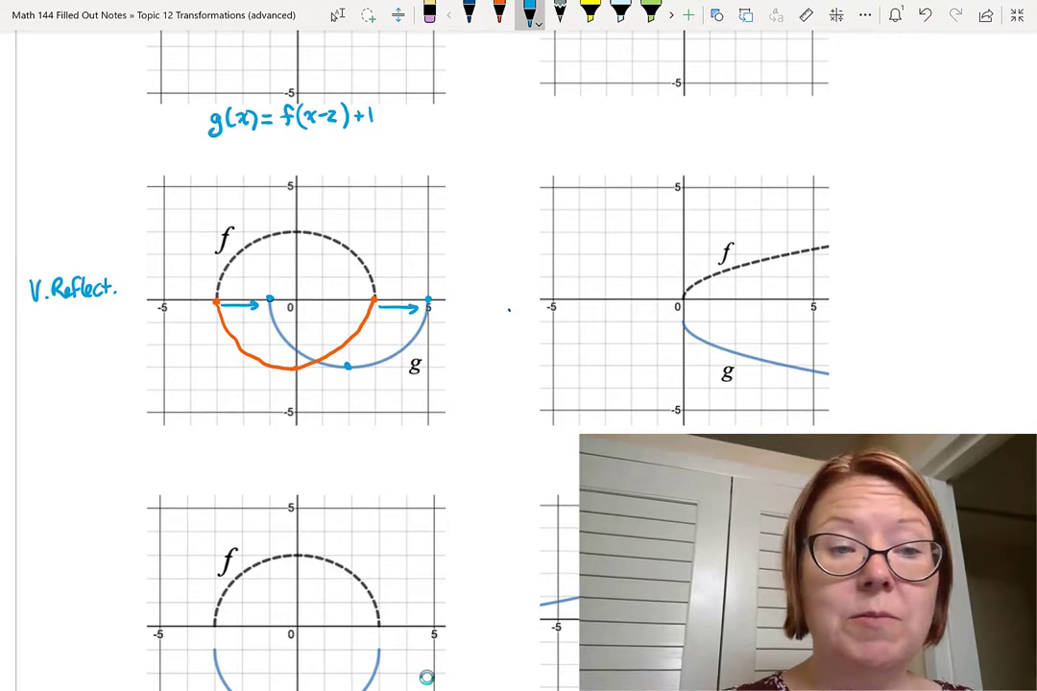
mouse_move(34, 319)
mouse_down()
mouse_move(31, 329)
mouse_move(116, 328)
mouse_up()
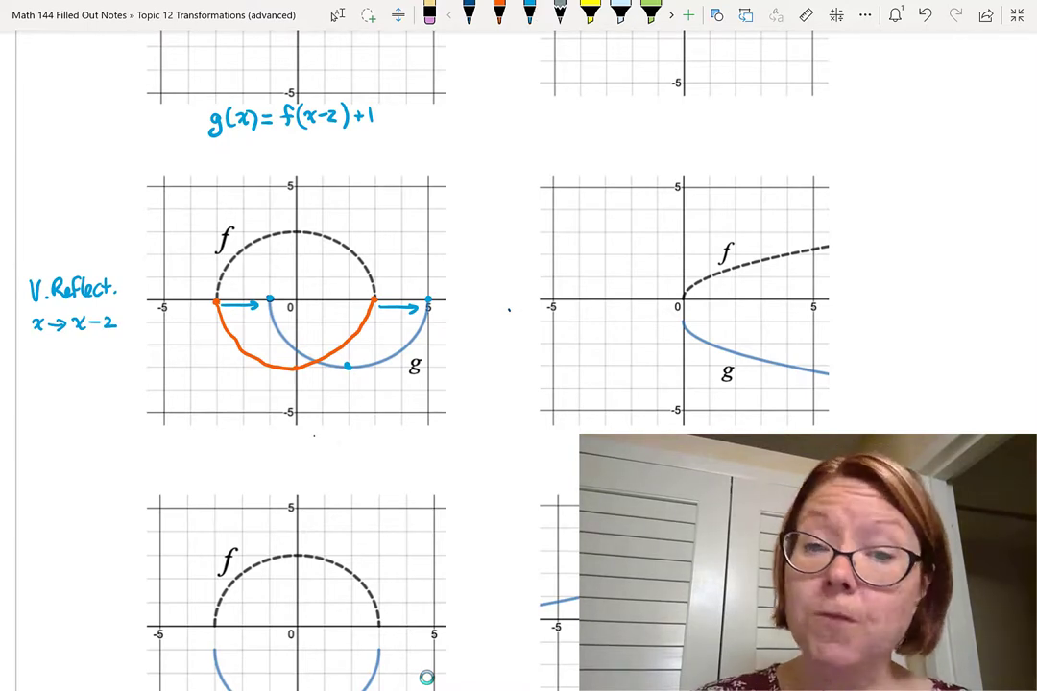
- Write -f(x) ⇒ -f(x-2) beneath the middle-left graph
click(468, 12)
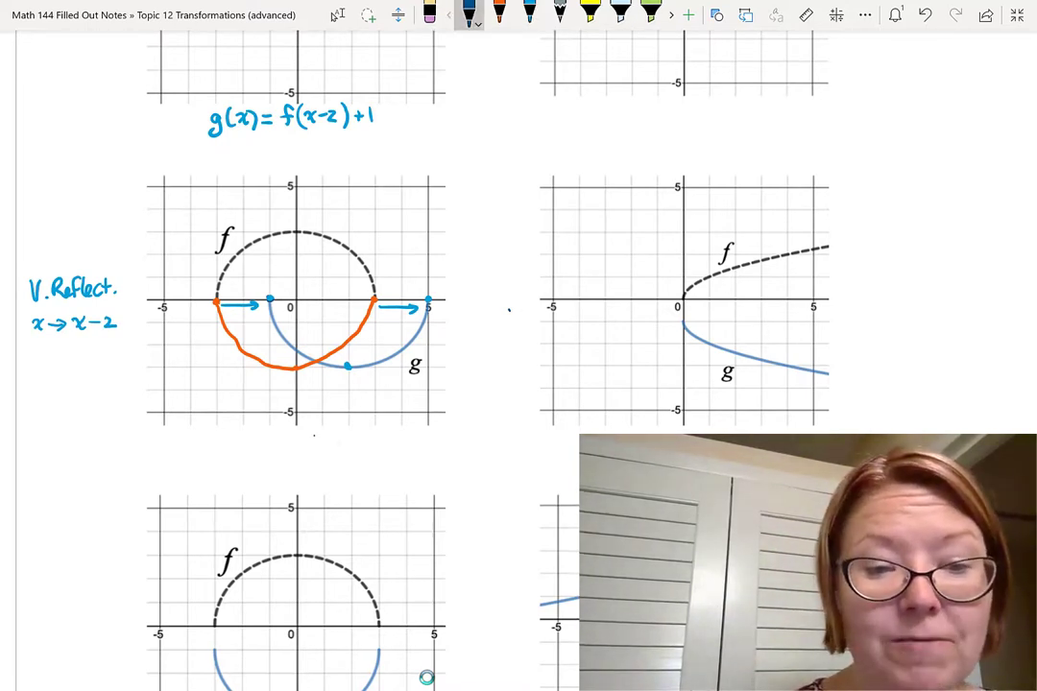
mouse_move(180, 446)
mouse_down()
mouse_move(213, 445)
mouse_move(249, 454)
mouse_up()
mouse_move(249, 435)
mouse_down()
mouse_move(234, 455)
mouse_move(290, 442)
mouse_move(282, 457)
mouse_up()
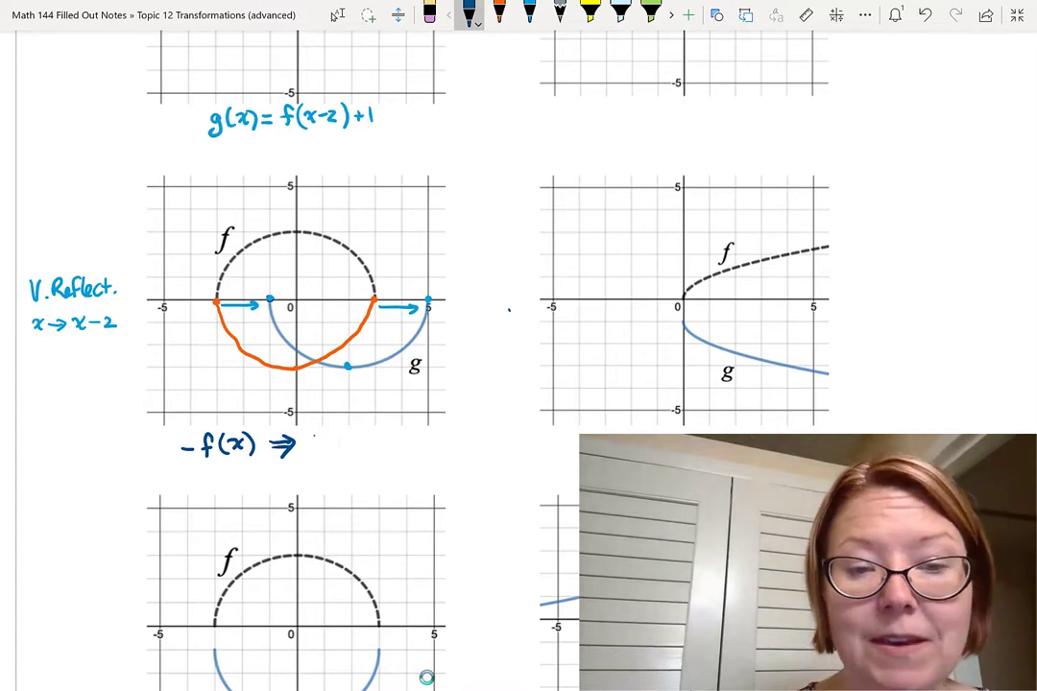
mouse_move(309, 444)
mouse_down()
mouse_move(353, 437)
mouse_move(357, 454)
mouse_move(357, 445)
mouse_move(368, 453)
mouse_move(365, 441)
mouse_move(401, 457)
mouse_up()
drag(404, 431, 409, 460)
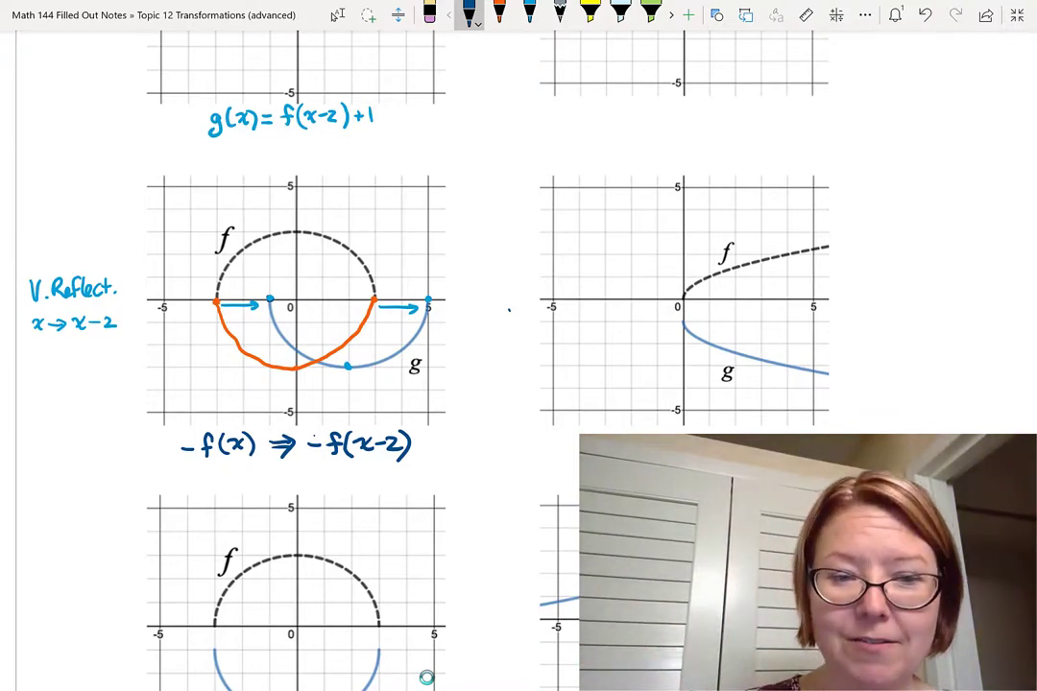
- Write the answer g(x) = -f(x-2) below it and briefly check it in Desmos
mouse_move(240, 470)
mouse_down()
mouse_move(228, 491)
mouse_move(277, 488)
mouse_move(290, 471)
mouse_up()
mouse_move(281, 477)
mouse_down()
mouse_move(328, 472)
mouse_move(326, 485)
mouse_move(358, 484)
mouse_up()
mouse_move(357, 467)
mouse_down()
mouse_move(346, 483)
mouse_move(368, 473)
mouse_move(386, 489)
mouse_up()
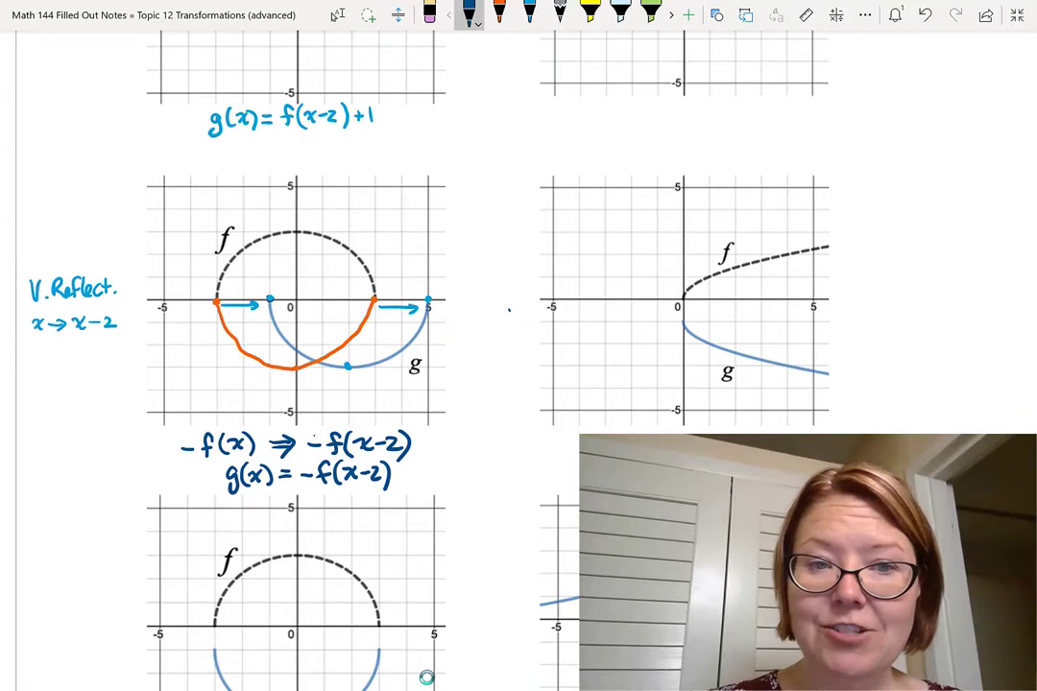
click(465, 677)
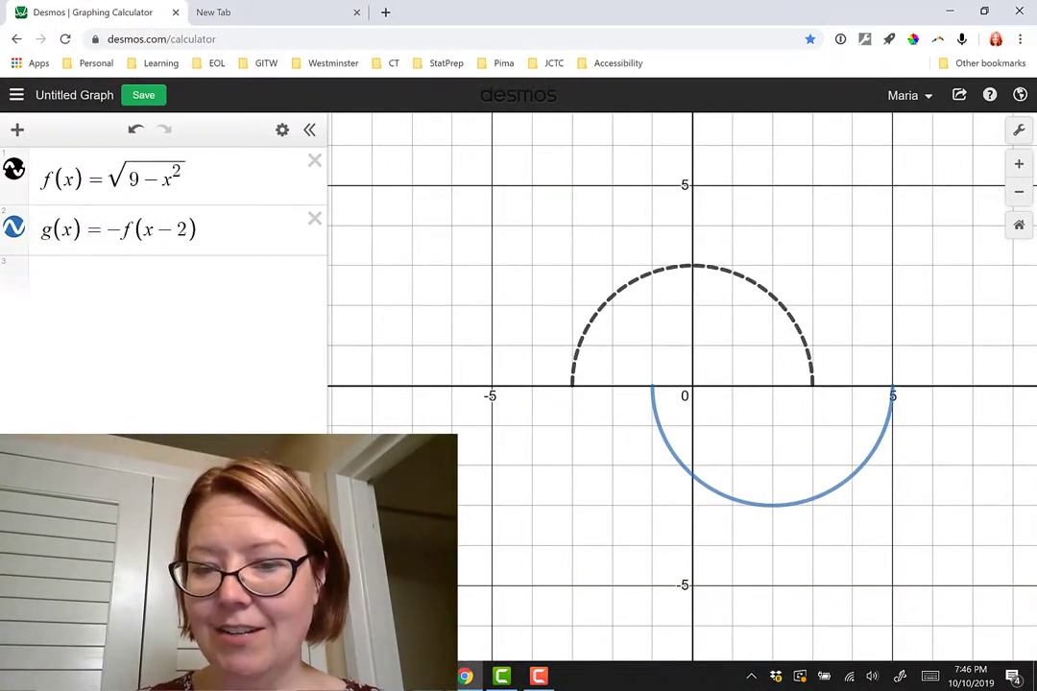
click(465, 677)
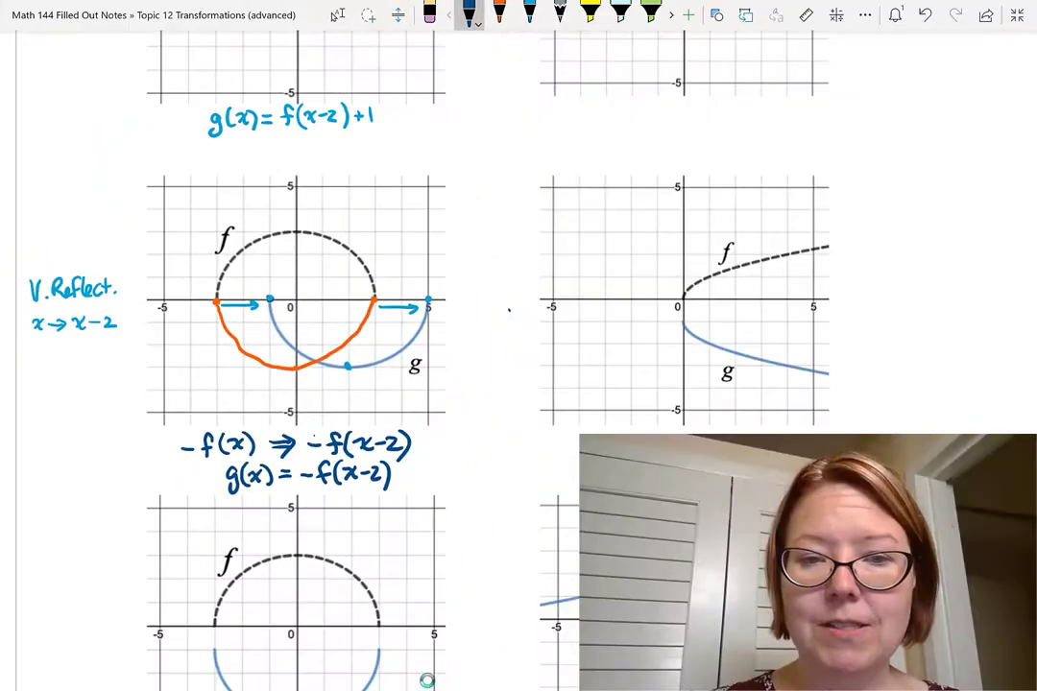
- Scroll down to the bottom-left semicircle graph and select blue ink
scroll(428, 679, down, 4)
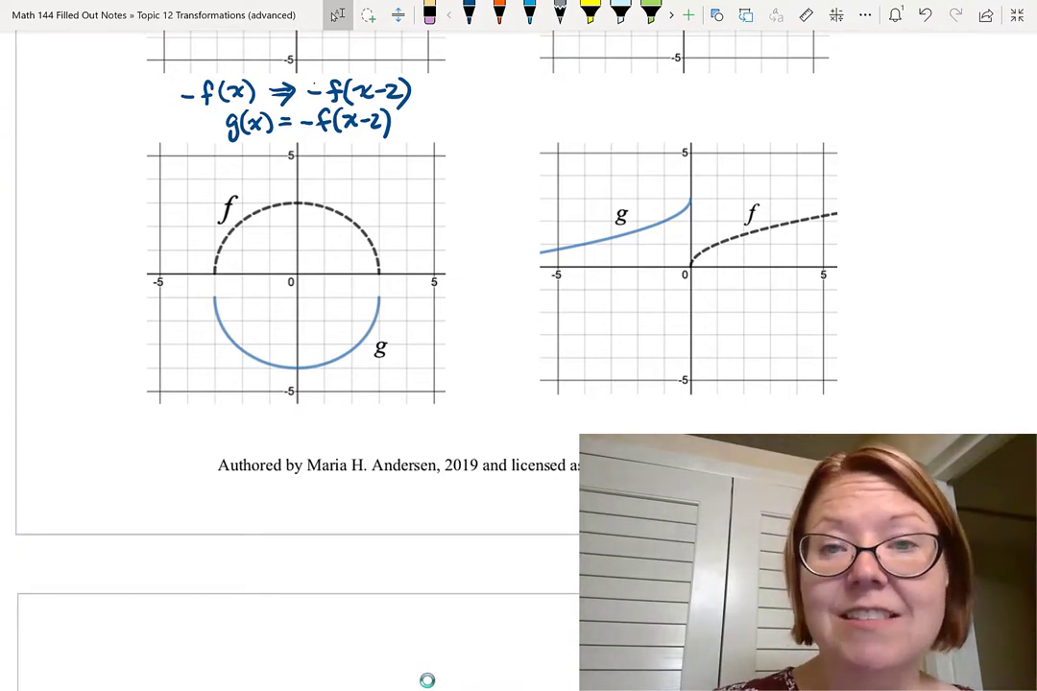
click(529, 14)
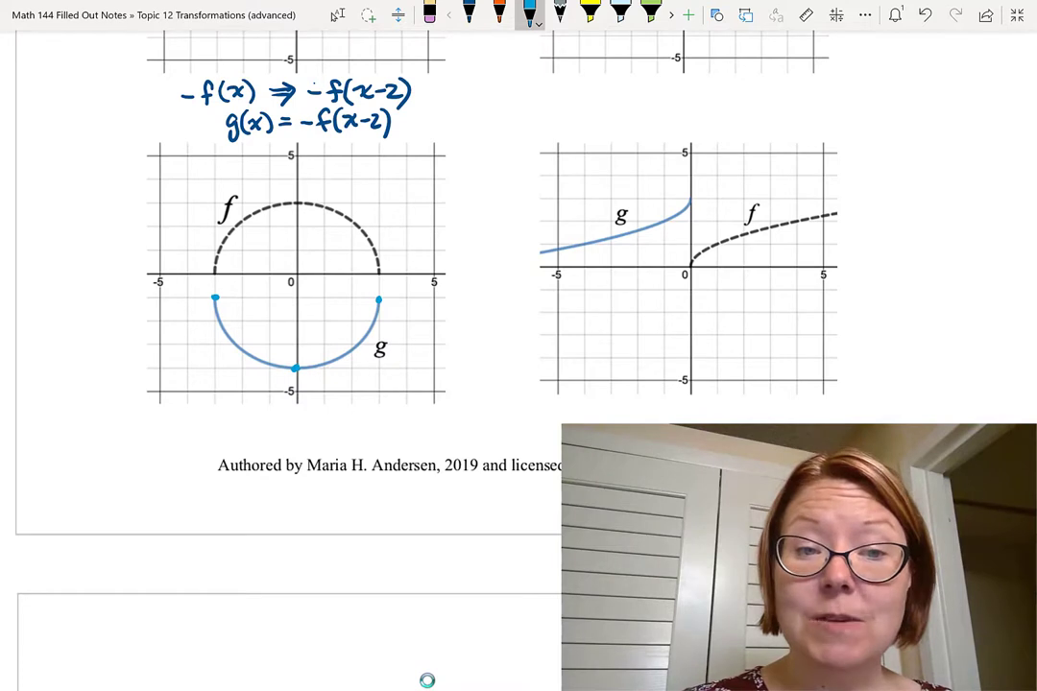
- Write 'V. Reflect' and '-f(x)' in the left margin of the bottom-left graph
mouse_move(24, 268)
mouse_down()
mouse_move(27, 289)
mouse_move(35, 269)
mouse_move(50, 286)
mouse_up()
click(39, 288)
drag(51, 268, 61, 285)
drag(62, 278, 102, 283)
drag(106, 266, 106, 284)
drag(101, 272, 116, 271)
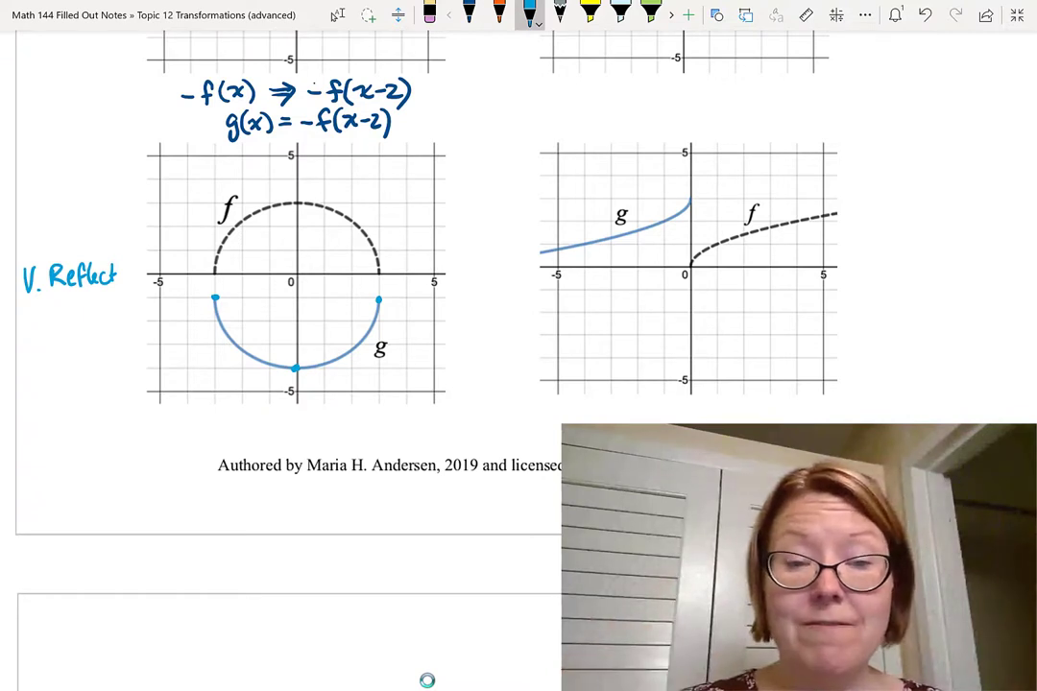
click(469, 12)
mouse_move(44, 312)
mouse_down()
mouse_move(62, 309)
mouse_move(60, 323)
mouse_up()
mouse_move(55, 309)
mouse_down()
mouse_move(76, 323)
mouse_move(93, 318)
mouse_up()
drag(93, 301, 84, 319)
drag(98, 298, 102, 321)
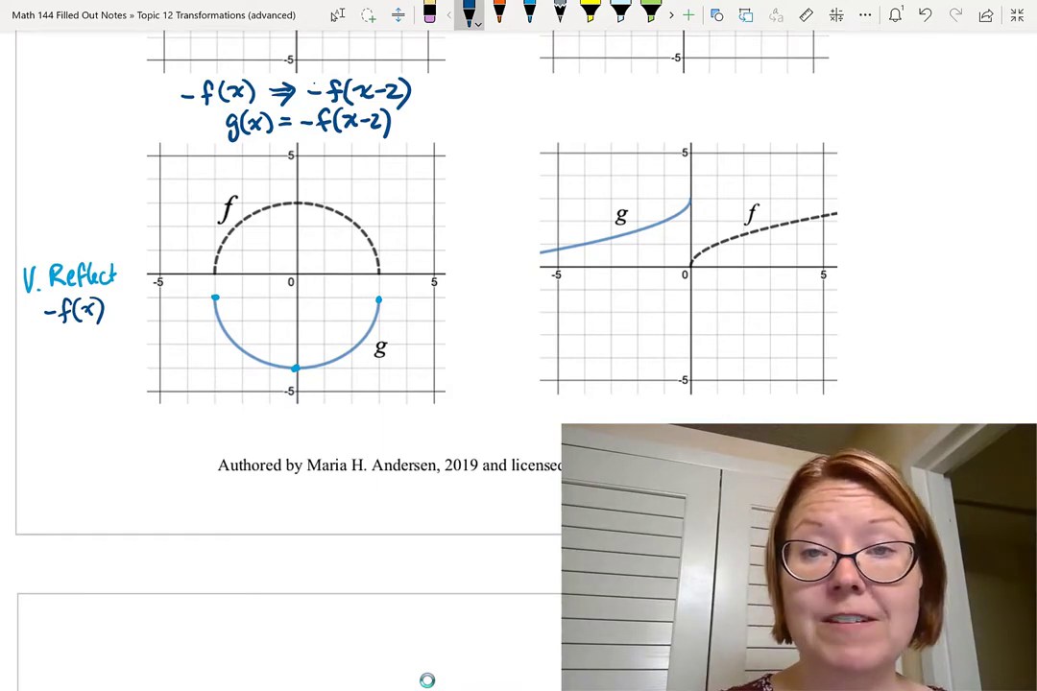
- Sketch f's orange reflection and draw blue down arrows from it to g's endpoints and lowest point
click(499, 12)
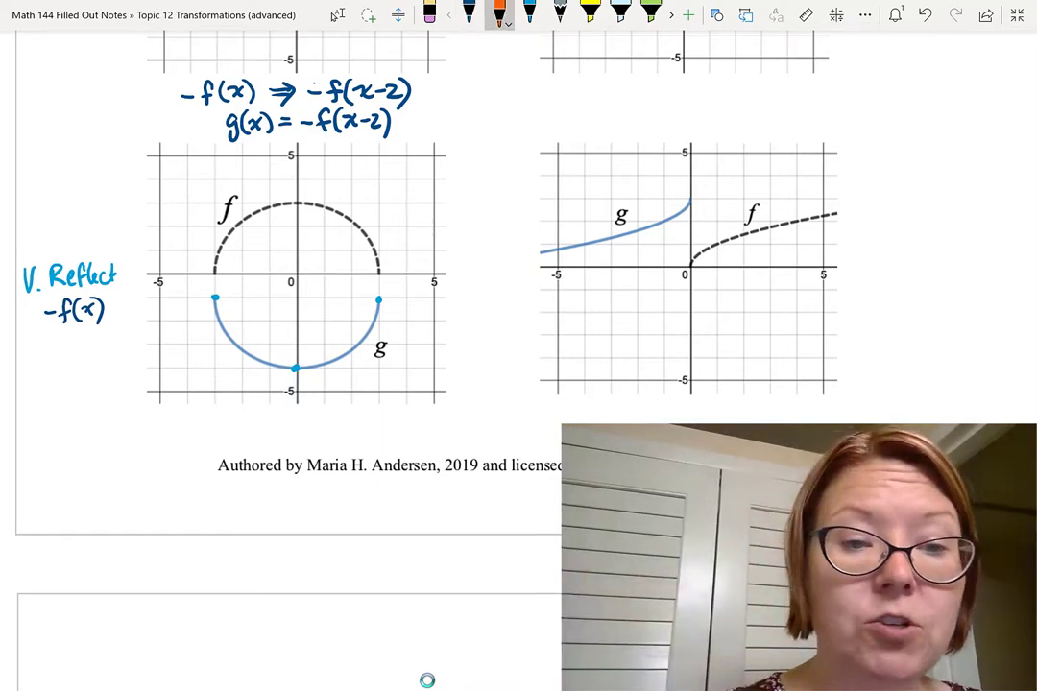
click(295, 345)
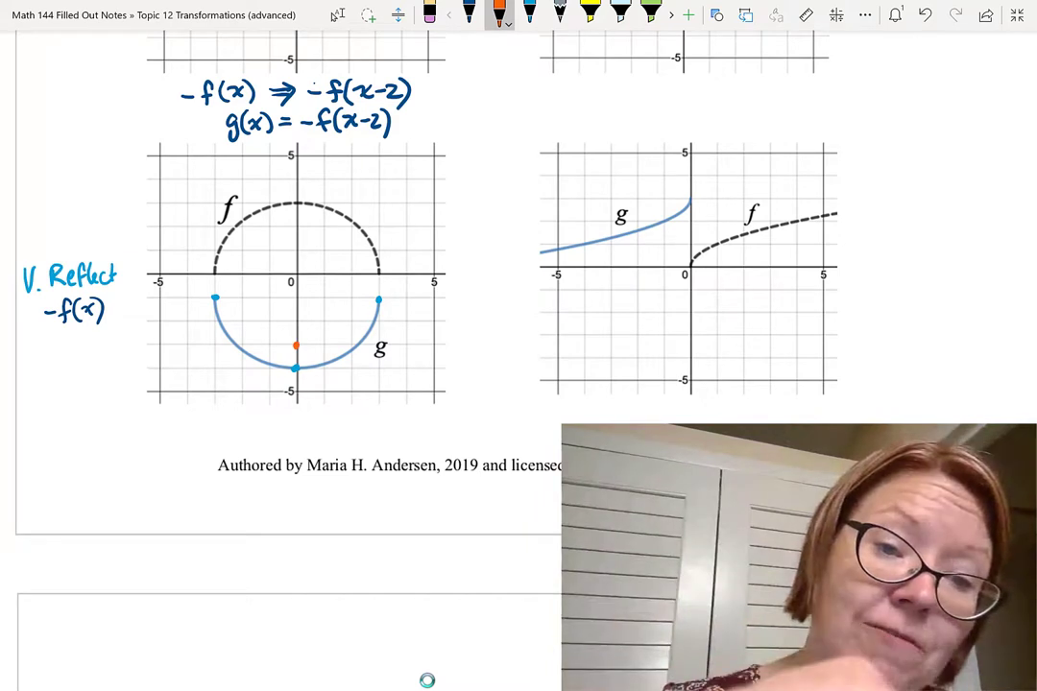
mouse_move(216, 277)
mouse_down()
mouse_move(257, 341)
mouse_move(296, 345)
mouse_move(379, 276)
mouse_up()
click(529, 11)
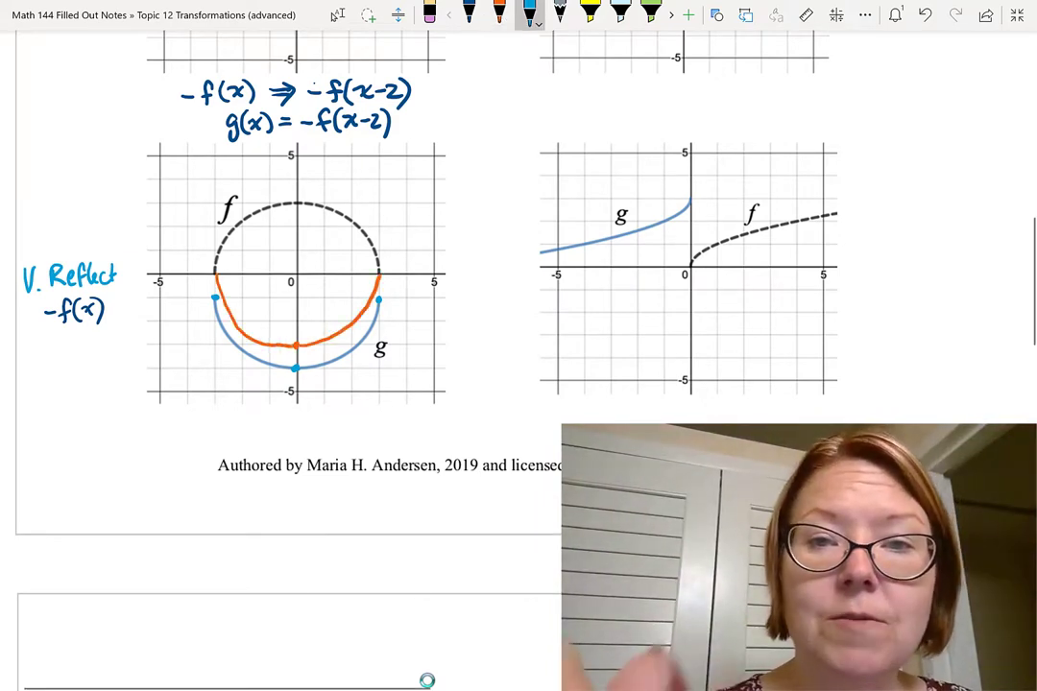
drag(385, 277, 389, 284)
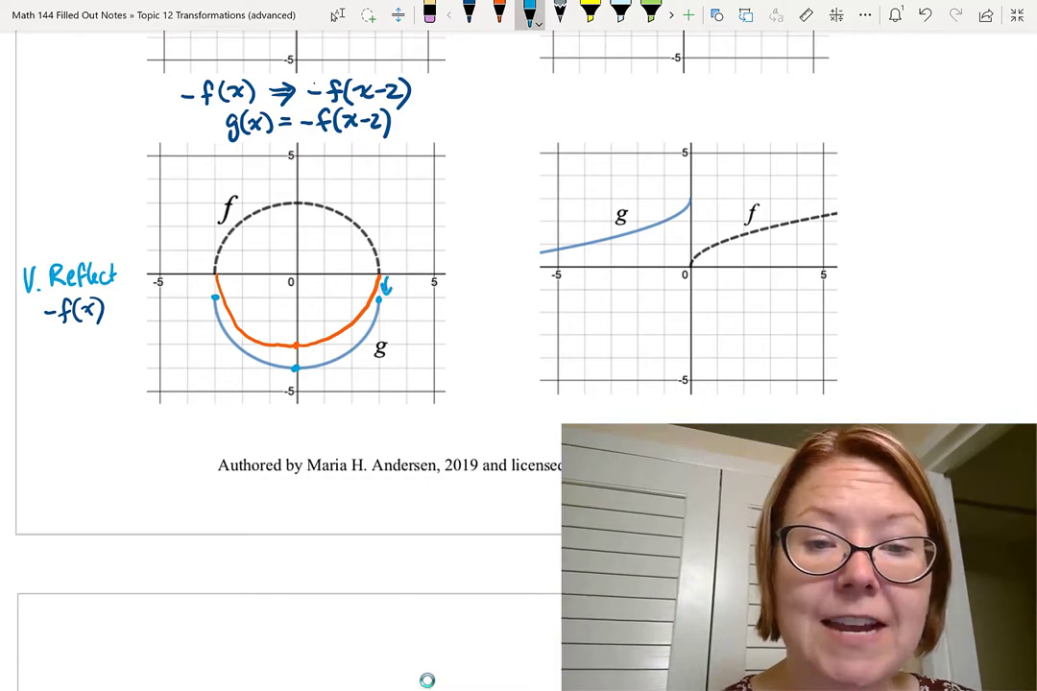
drag(309, 348, 309, 362)
drag(304, 354, 314, 355)
drag(210, 279, 210, 290)
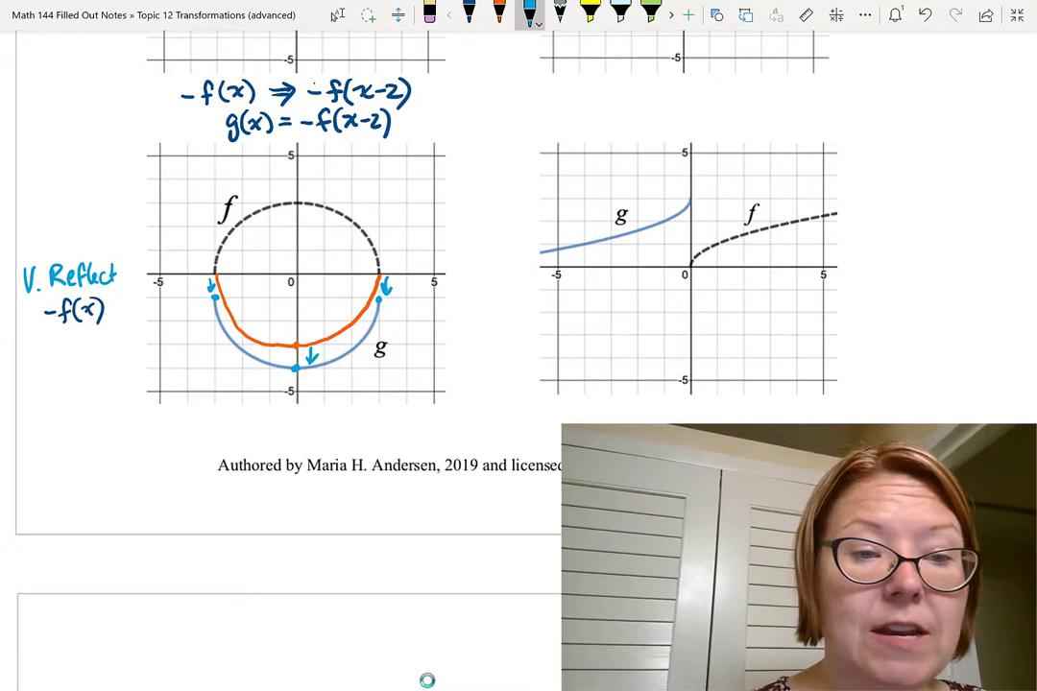
- Write 'Down 1' and '-f(x)-1' in the margin under -f(x)
drag(25, 334, 26, 354)
mouse_move(24, 336)
mouse_down()
mouse_move(25, 354)
mouse_move(43, 343)
mouse_move(69, 351)
mouse_up()
drag(72, 342, 85, 352)
drag(98, 332, 98, 354)
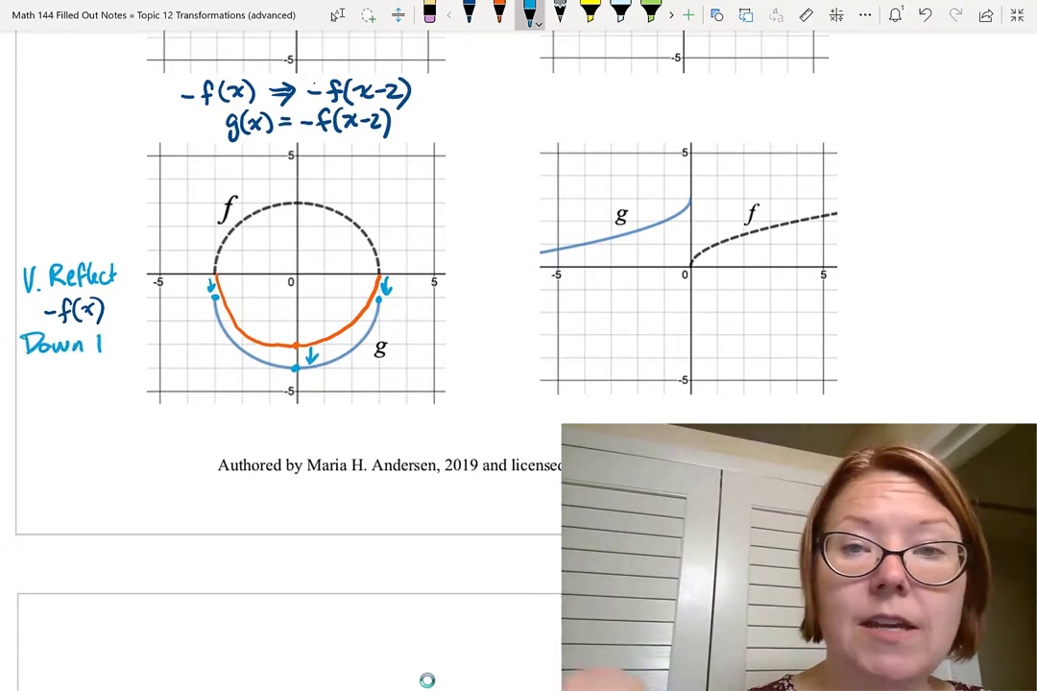
click(468, 12)
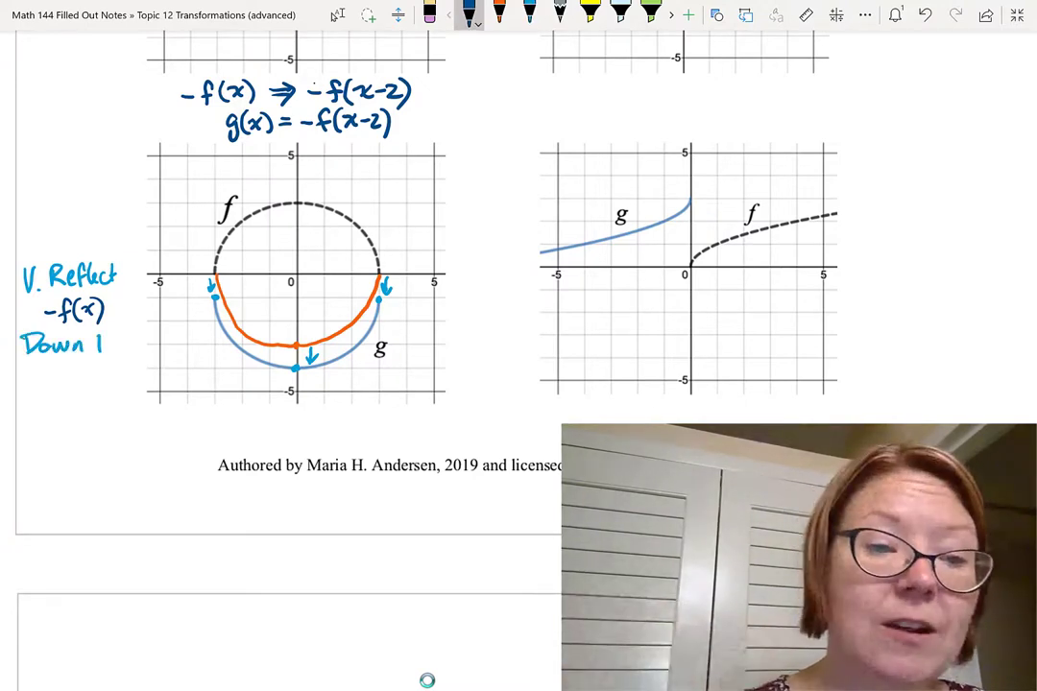
mouse_move(50, 368)
mouse_down()
mouse_move(38, 387)
mouse_move(68, 383)
mouse_up()
drag(67, 373, 57, 383)
mouse_move(71, 366)
mouse_down()
mouse_move(75, 386)
mouse_move(98, 386)
mouse_up()
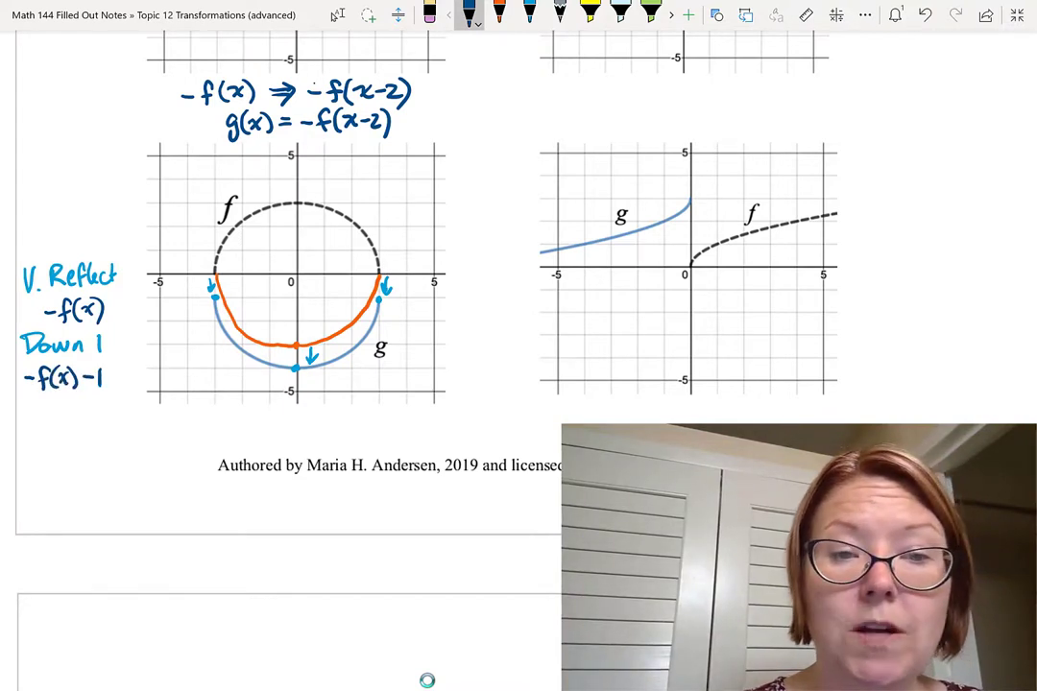
- Handwrite the answer g(x)=-f(x)-1 beneath the bottom-left graph
mouse_move(217, 419)
mouse_down()
mouse_move(203, 444)
mouse_move(223, 437)
mouse_up()
drag(228, 420, 244, 434)
drag(244, 420, 229, 435)
drag(248, 415, 252, 437)
drag(257, 423, 273, 422)
mouse_move(257, 431)
mouse_down()
mouse_move(291, 427)
mouse_move(294, 444)
mouse_up()
drag(292, 429, 305, 429)
mouse_move(317, 415)
mouse_down()
mouse_move(313, 440)
mouse_move(335, 437)
mouse_move(321, 437)
mouse_up()
mouse_move(342, 414)
mouse_down()
mouse_move(347, 439)
mouse_move(383, 437)
mouse_up()
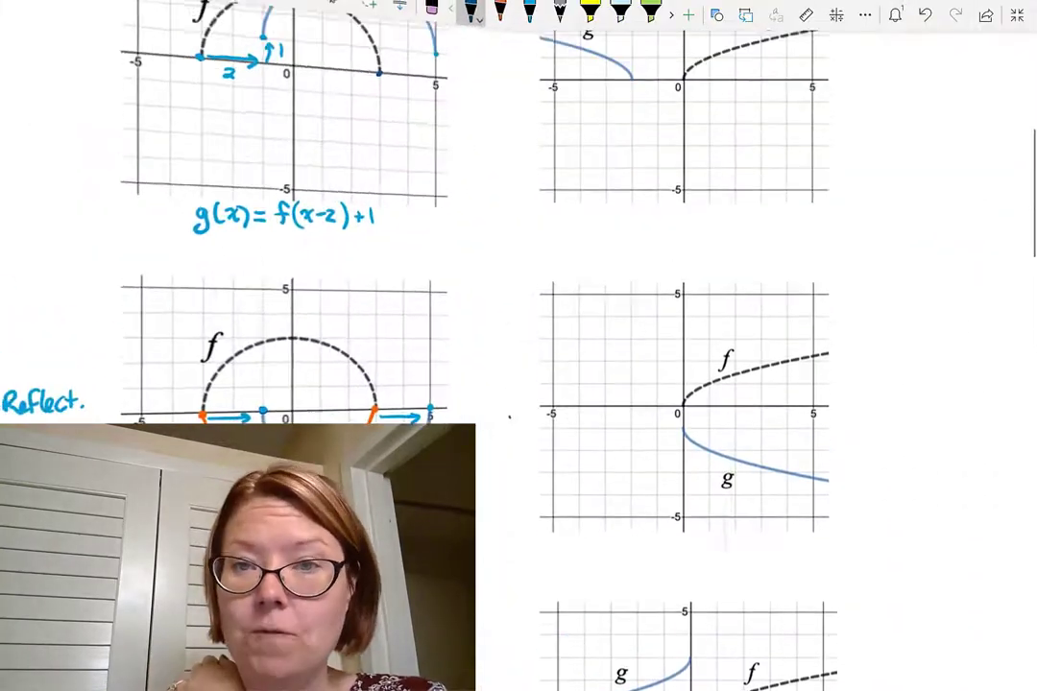
- On the √x graph, dot two points on f in black and g's x-axis endpoint in blue
scroll(509, 625, up, 5)
scroll(518, 365, down, 1)
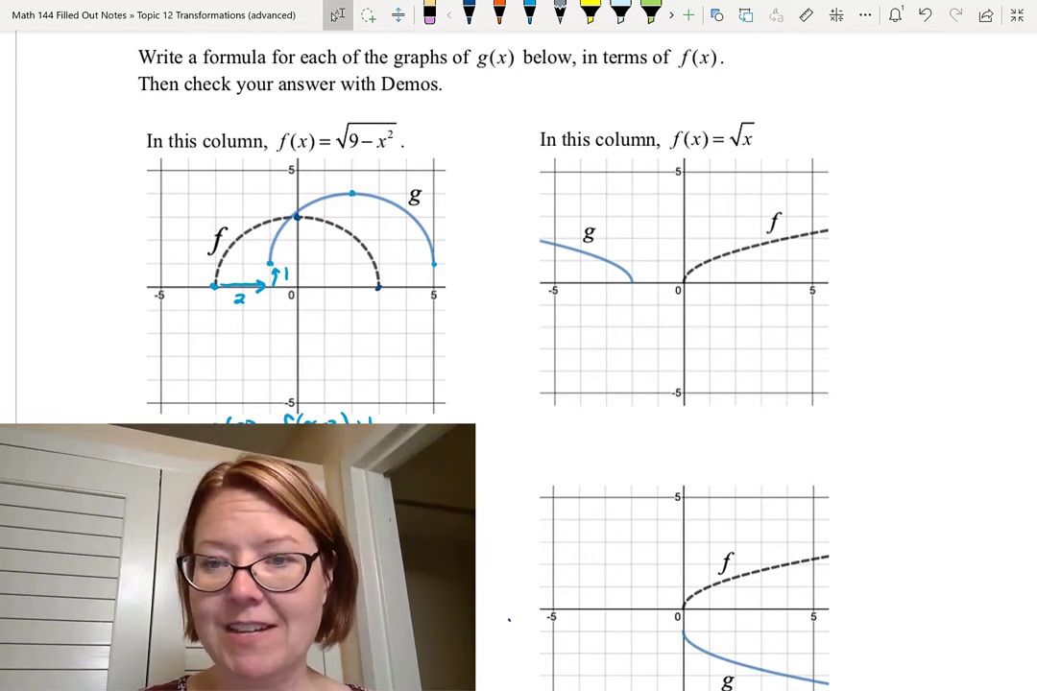
click(469, 13)
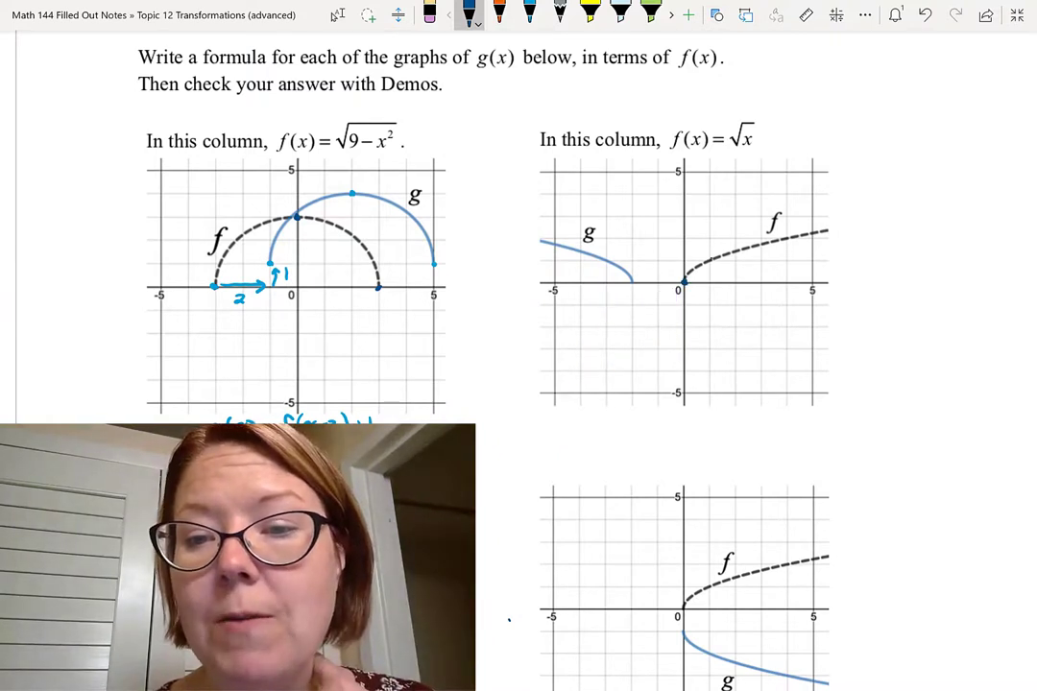
click(709, 260)
click(787, 237)
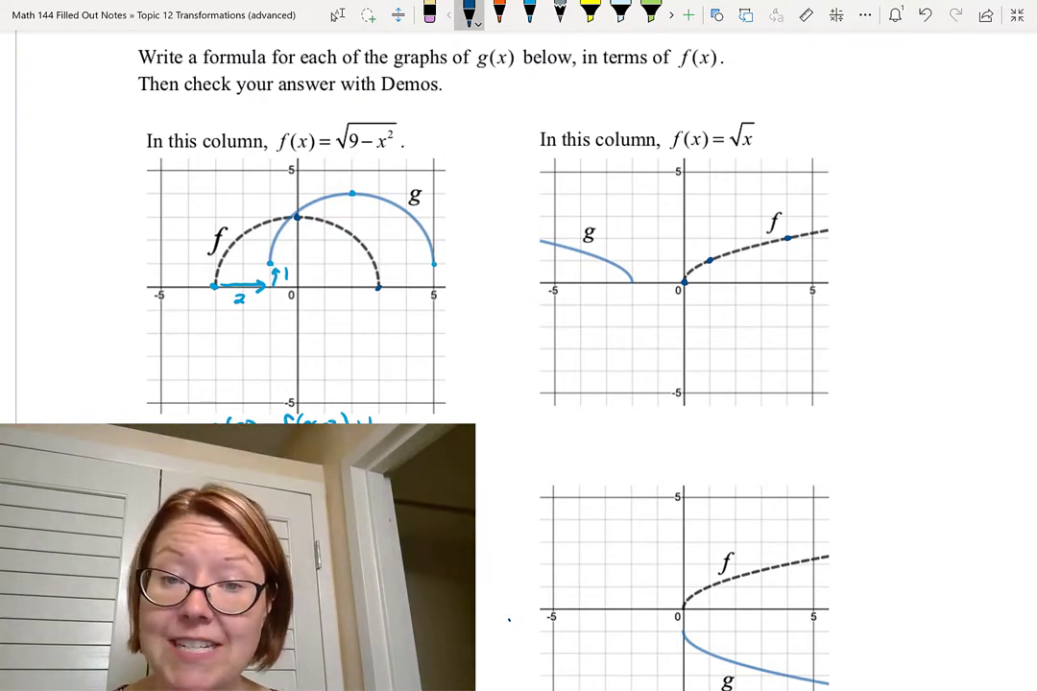
click(529, 11)
click(631, 281)
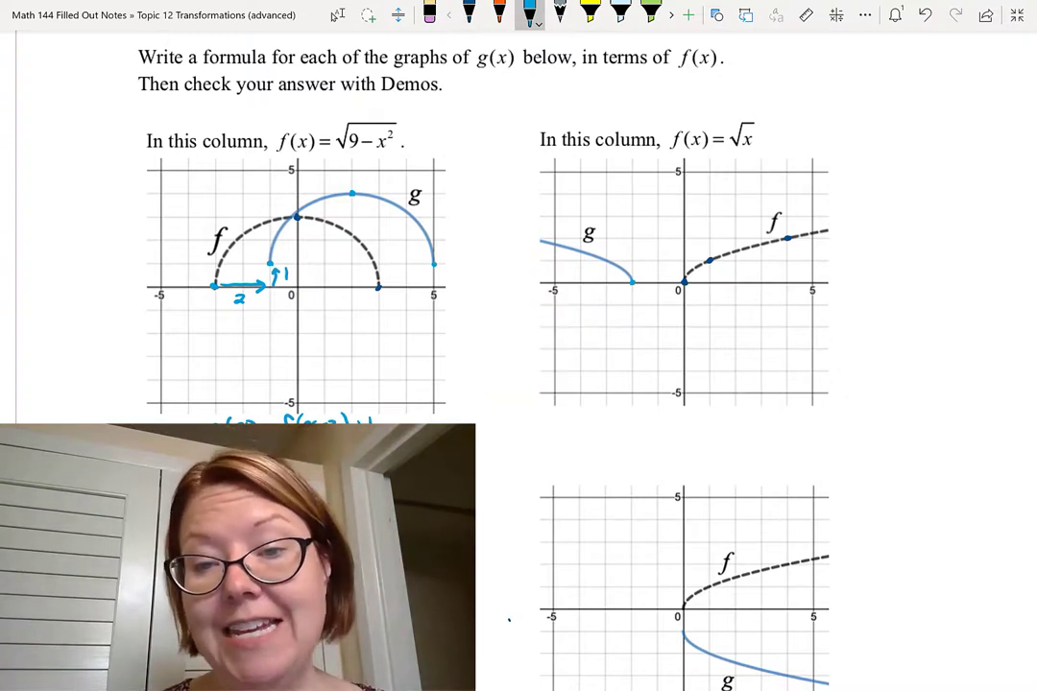